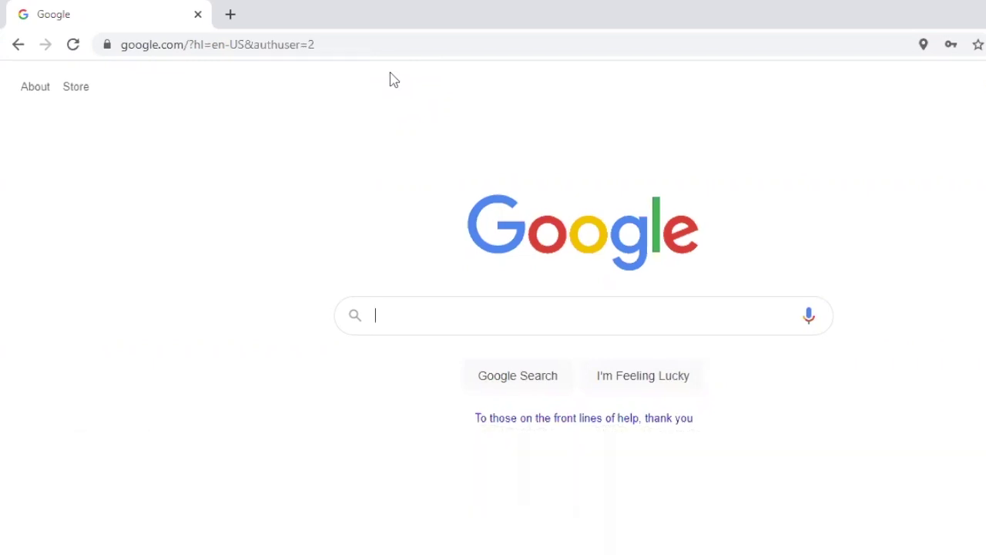
Search Google for 'quaturus ii' to find Intel's Quartus download pages.
text(quaturus )
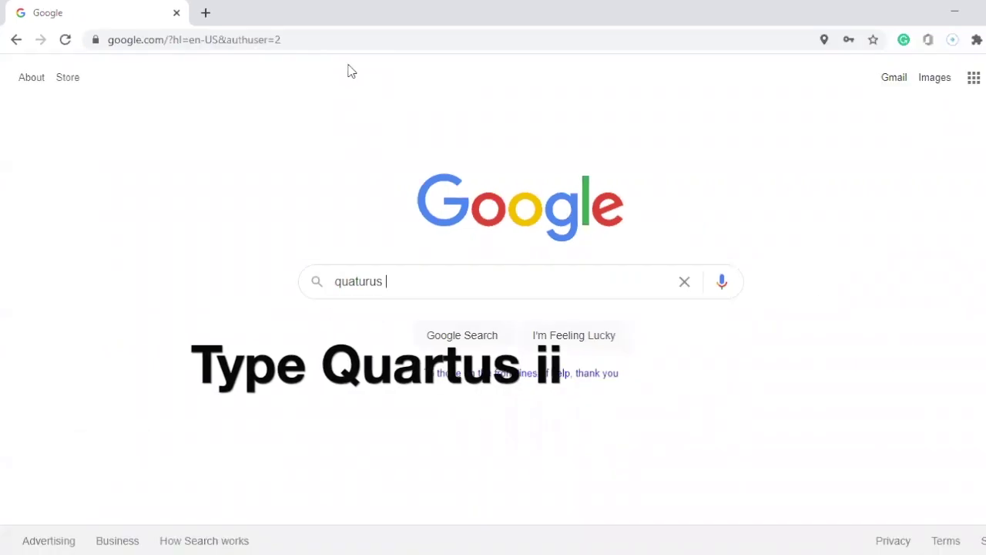
text(ii)
key(Return)
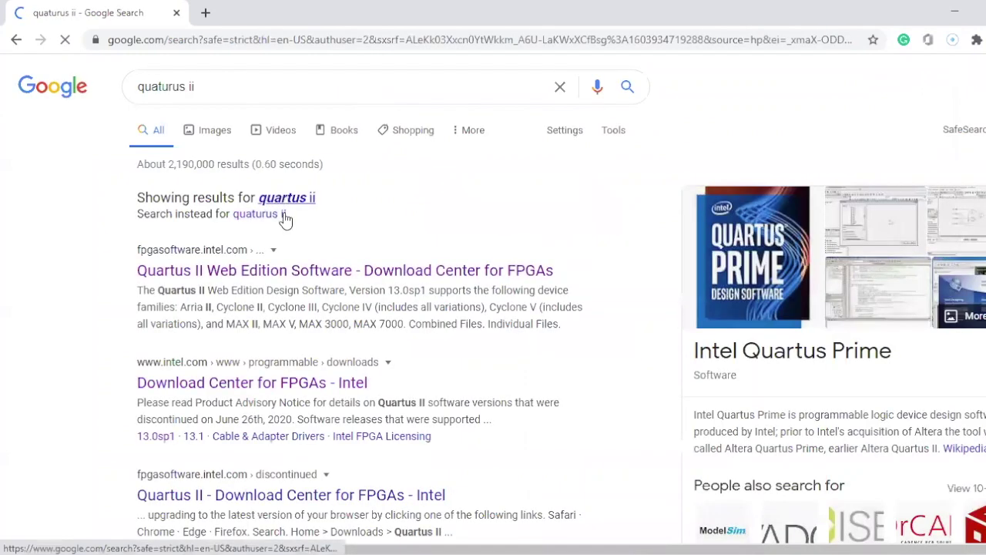
Open the Quartus II Web Edition download page and select release 18.1.
click(158, 212)
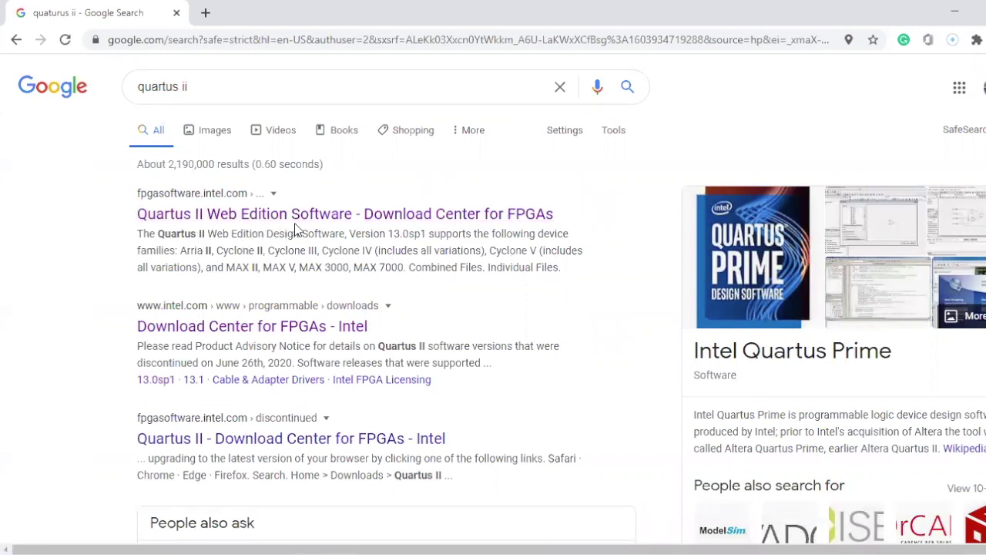
click(342, 217)
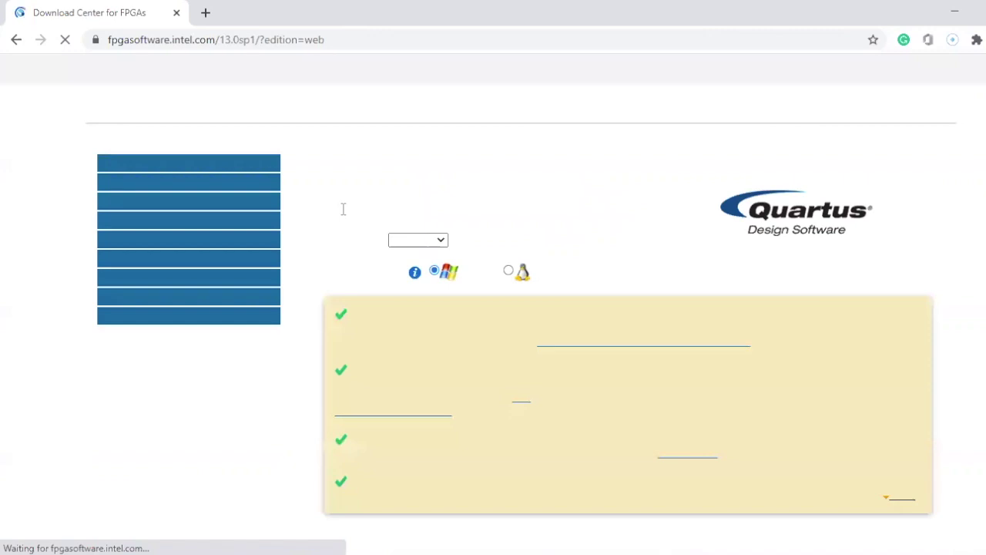
click(419, 294)
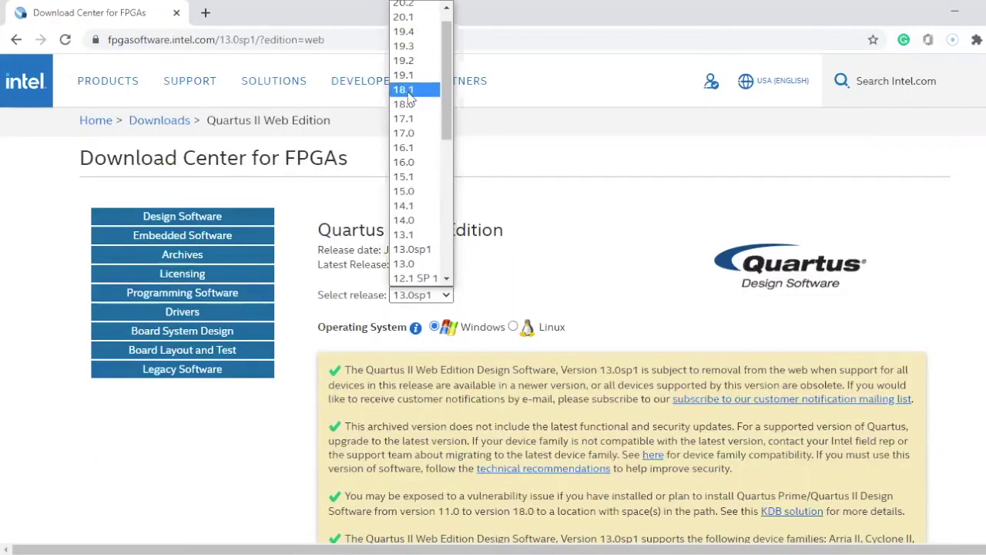
click(406, 90)
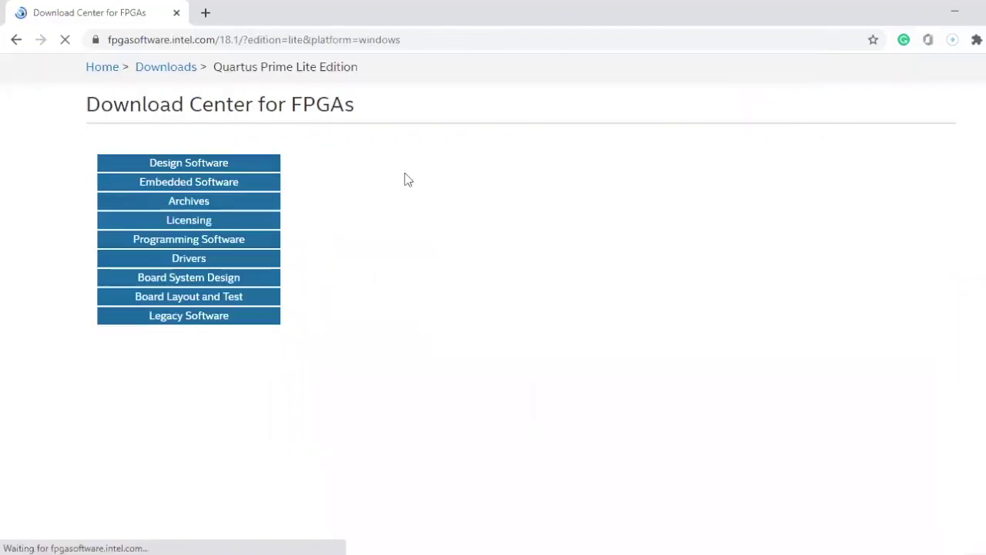
scroll(431, 223, down, 2)
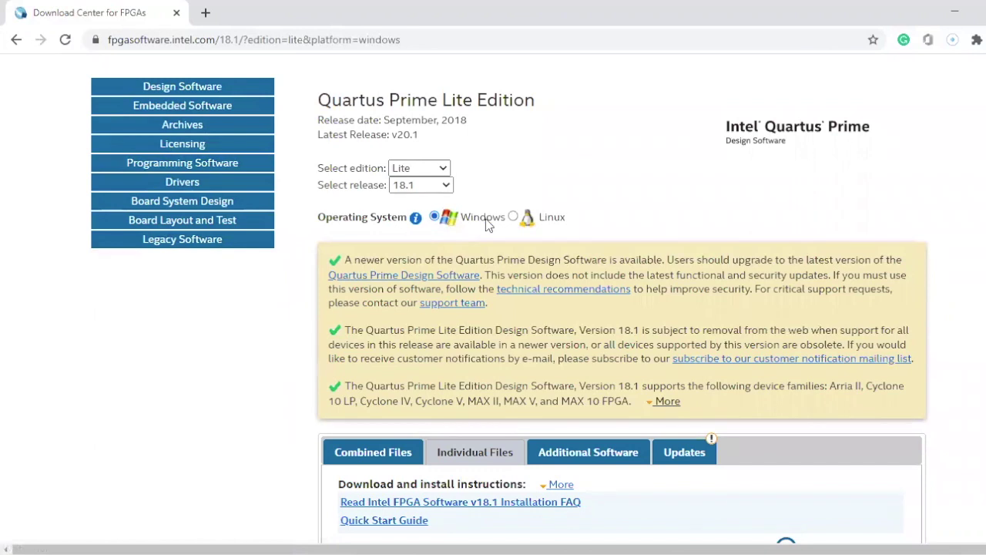
Keep the Lite edition and bring the individual download files into view.
click(423, 169)
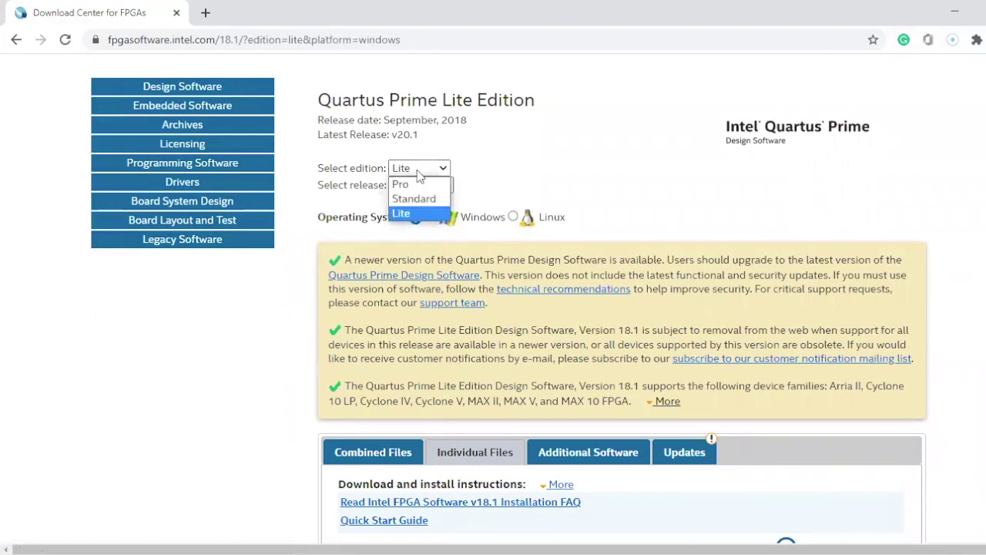
click(420, 214)
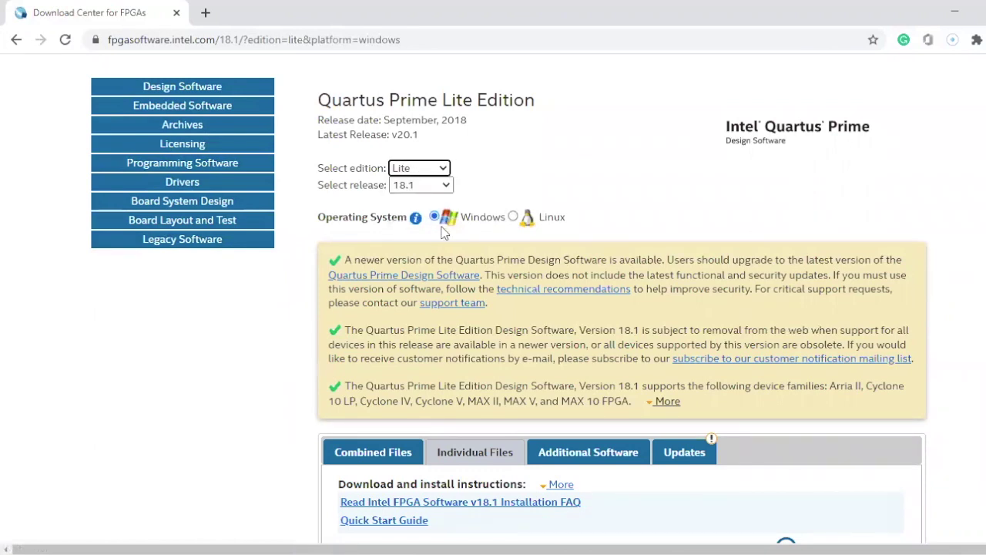
scroll(439, 254, down, 1)
scroll(439, 256, down, 3)
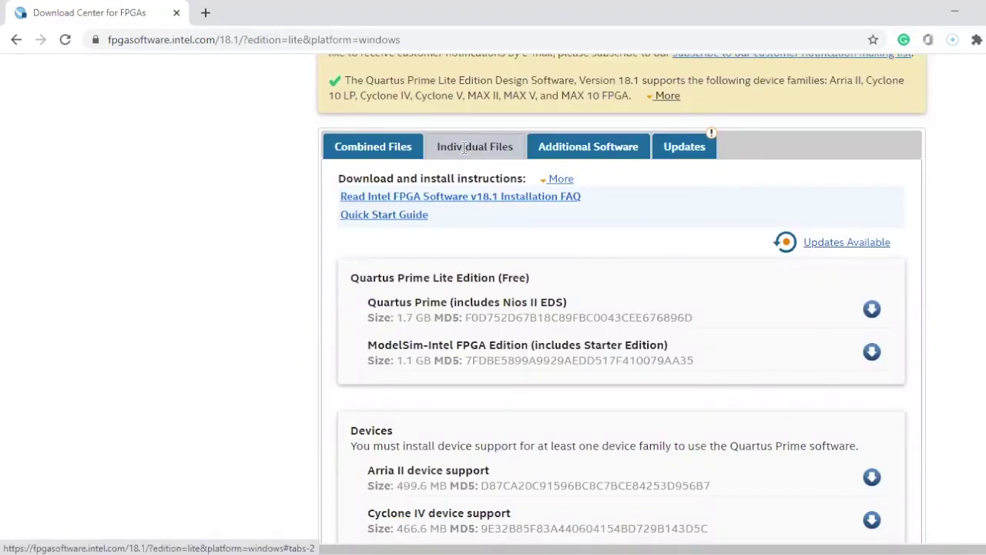
scroll(463, 148, down, 1)
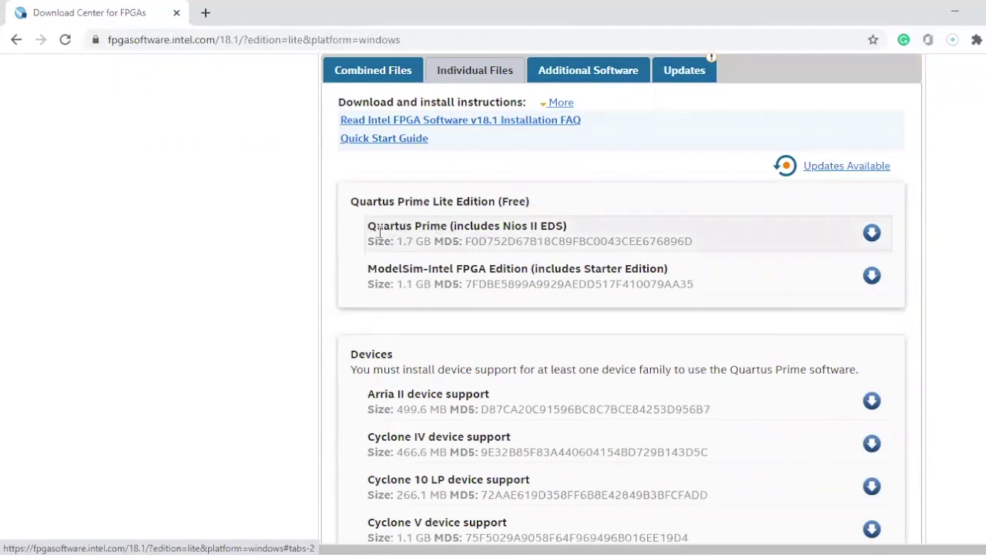
Request the Quartus Prime download and accept the legal disclaimer.
click(872, 234)
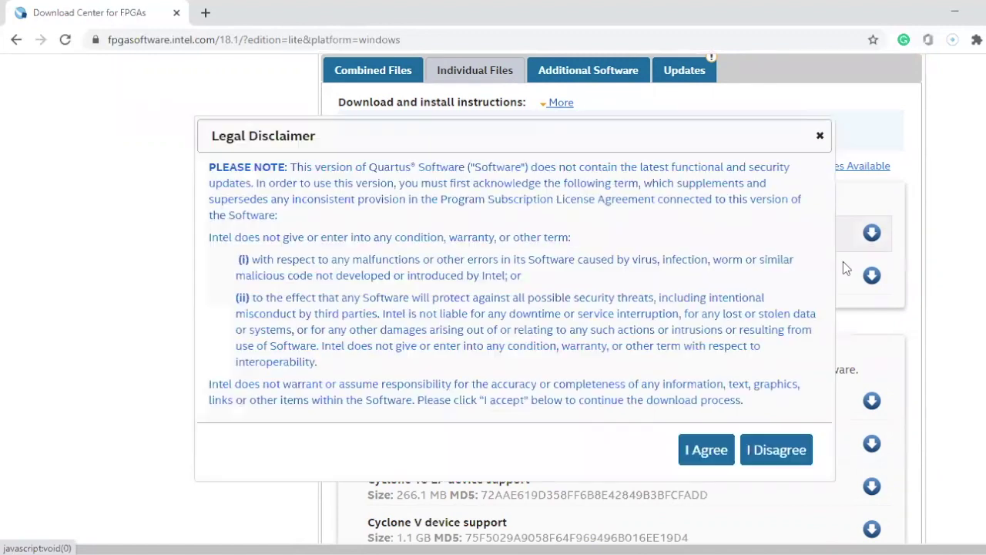
click(706, 450)
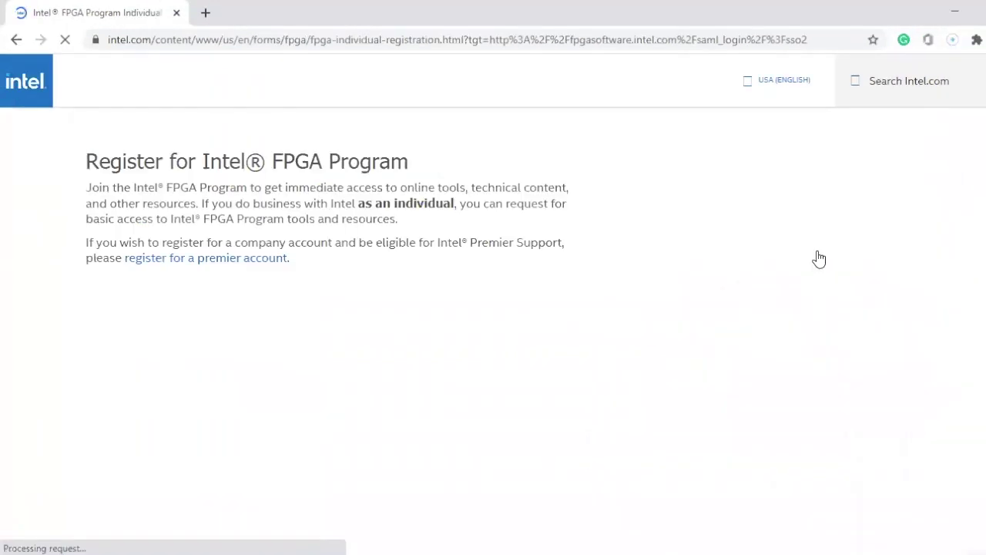
scroll(679, 304, down, 3)
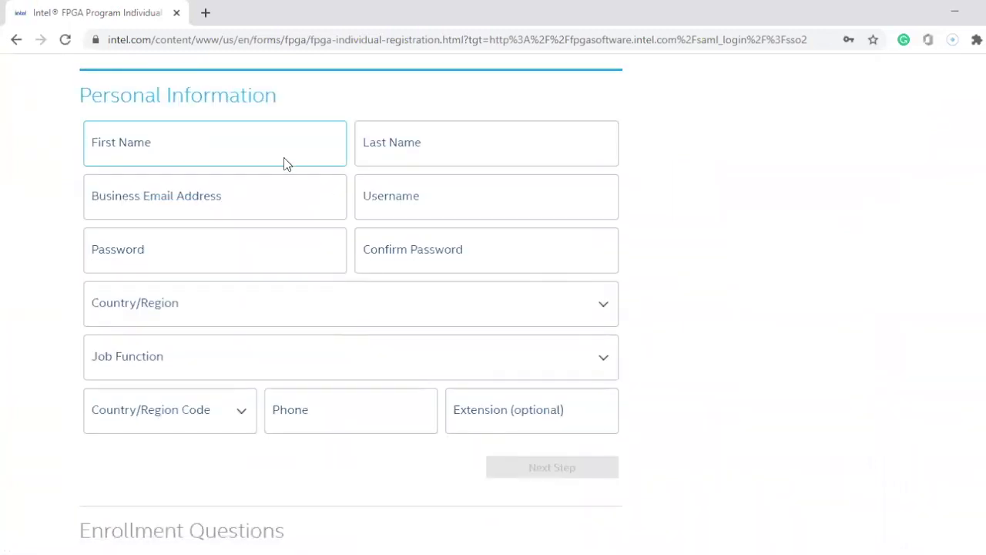
Look over the registration form's business email, username and country fields without filling them.
click(220, 196)
click(401, 206)
click(401, 206)
scroll(347, 258, down, 2)
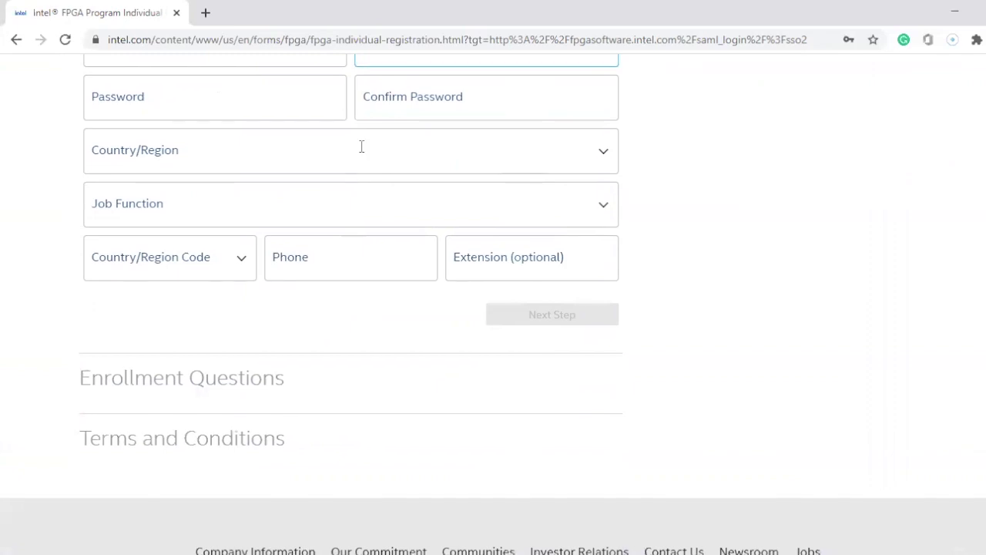
click(361, 151)
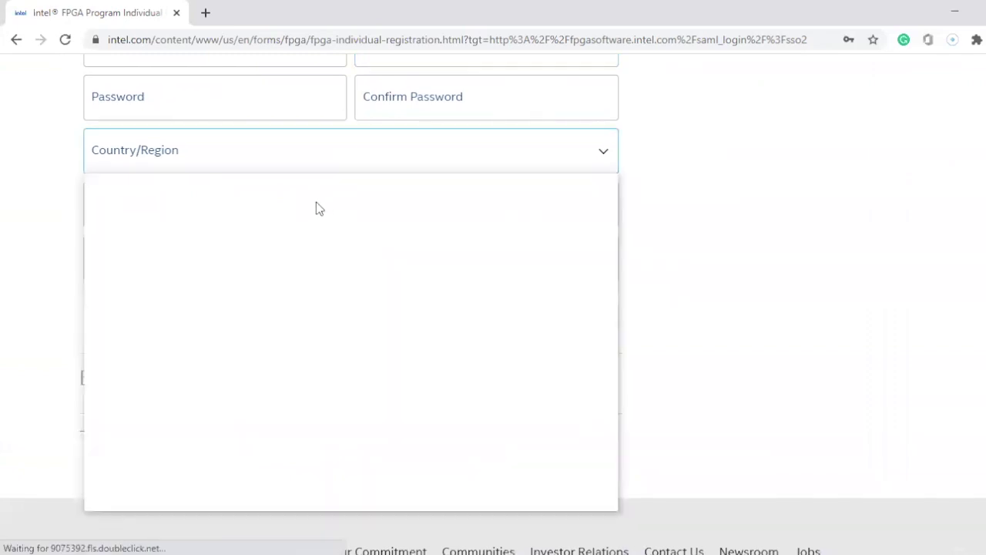
click(905, 232)
Check the job function list, then return to the top of the empty form.
click(246, 205)
click(677, 279)
scroll(547, 319, down, 1)
scroll(547, 320, down, 1)
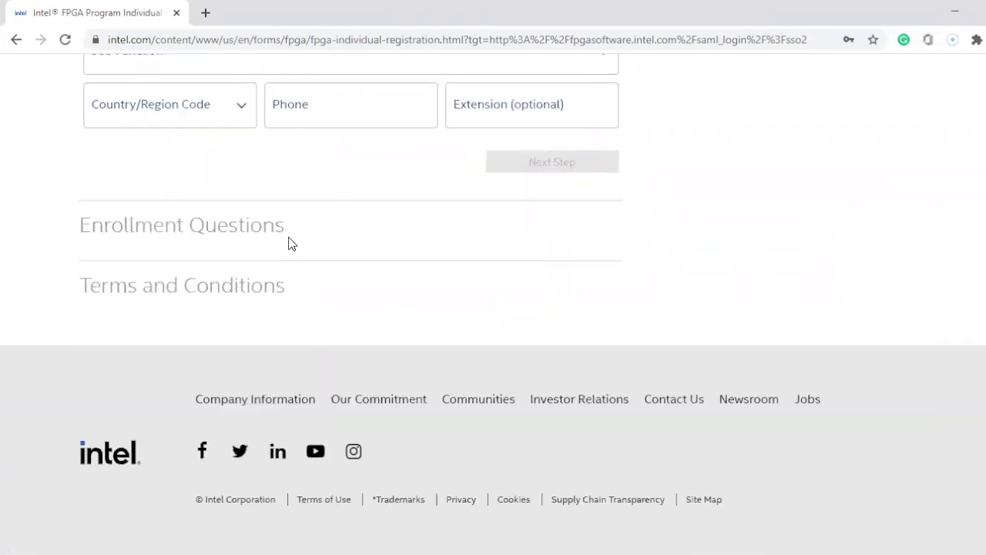
scroll(301, 238, up, 2)
scroll(301, 238, up, 2)
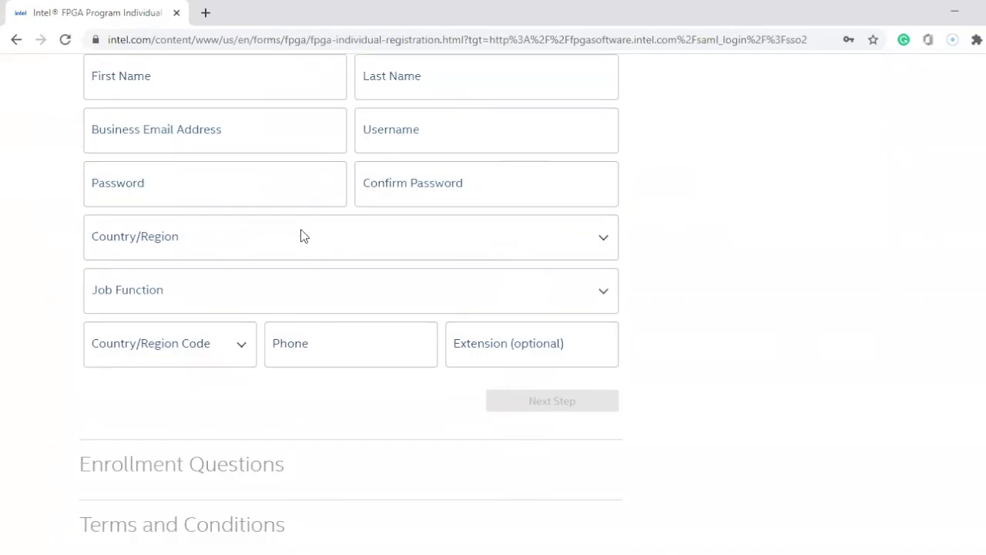
scroll(302, 227, up, 3)
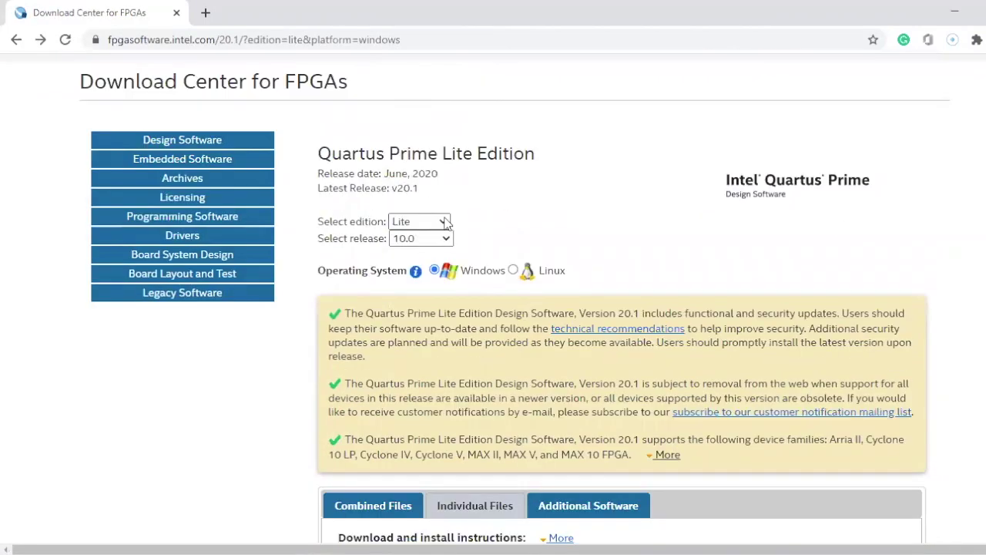
Reselect Lite edition, release 18.1, and bring the individual download files into view.
click(438, 223)
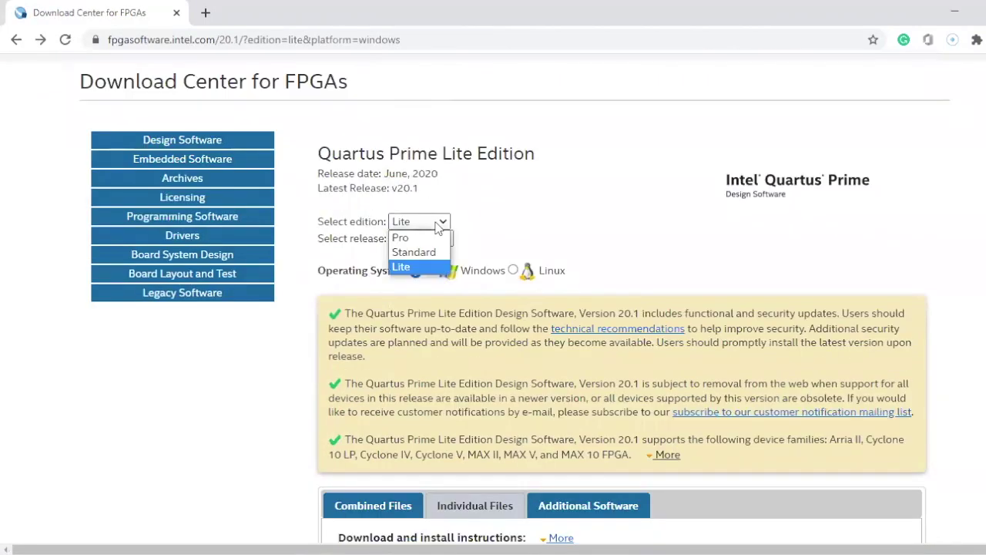
click(409, 267)
click(421, 241)
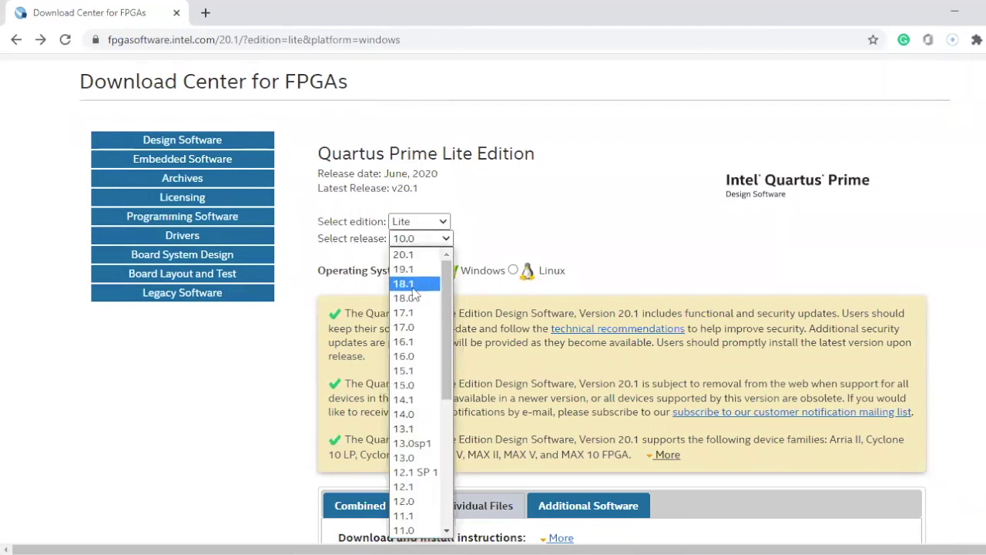
click(411, 285)
scroll(411, 269, down, 3)
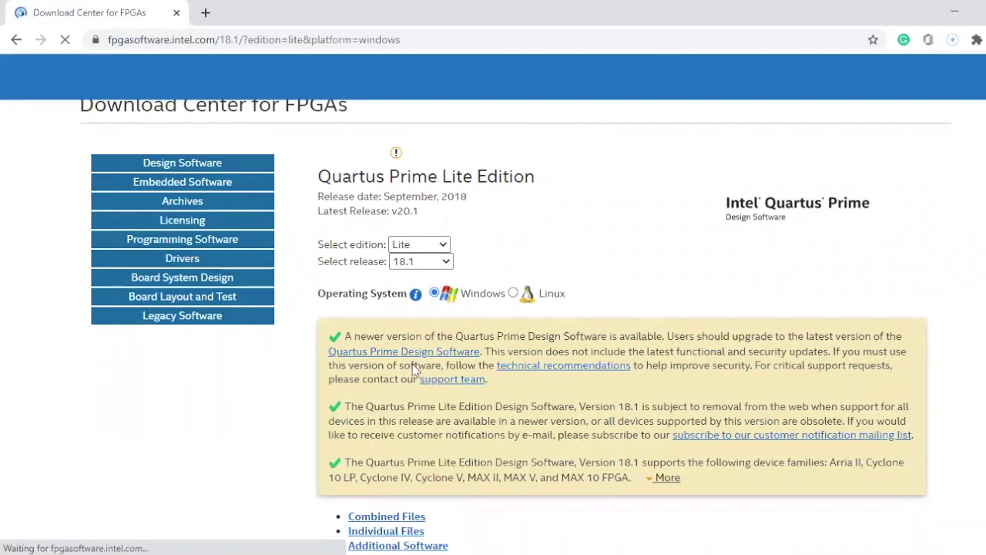
scroll(413, 363, down, 4)
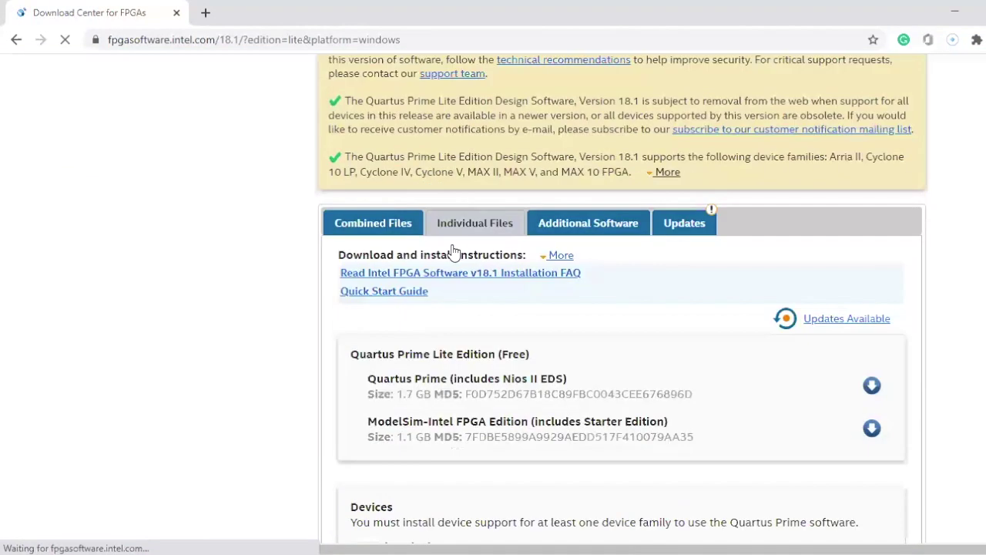
scroll(479, 217, down, 2)
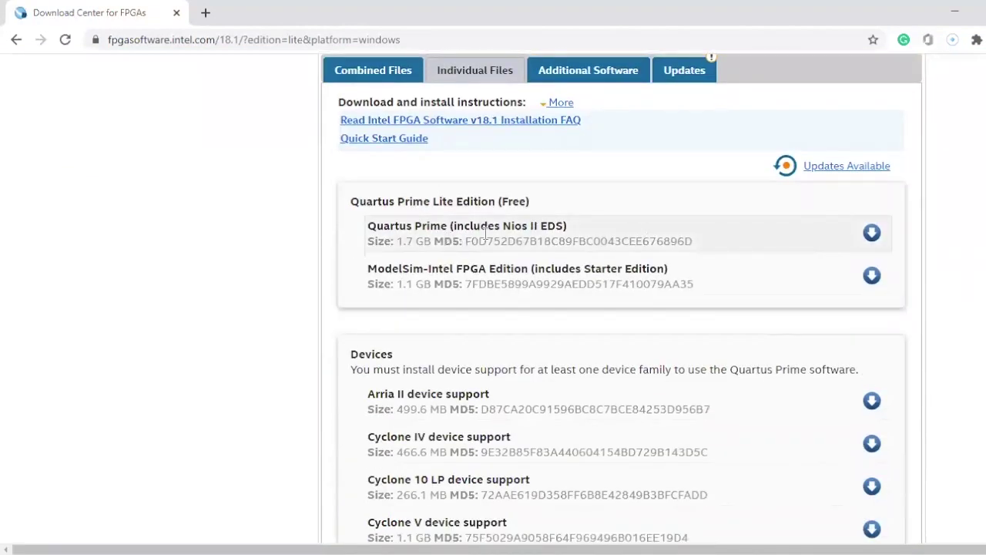
Accept the disclaimer and save the Quartus Prime Lite installer to the Desktop.
click(873, 235)
click(707, 454)
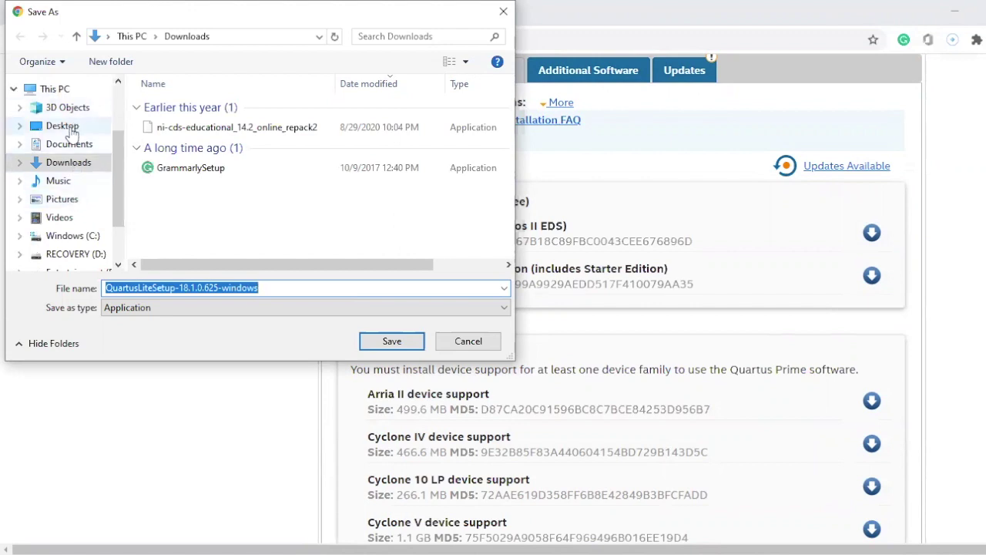
click(69, 130)
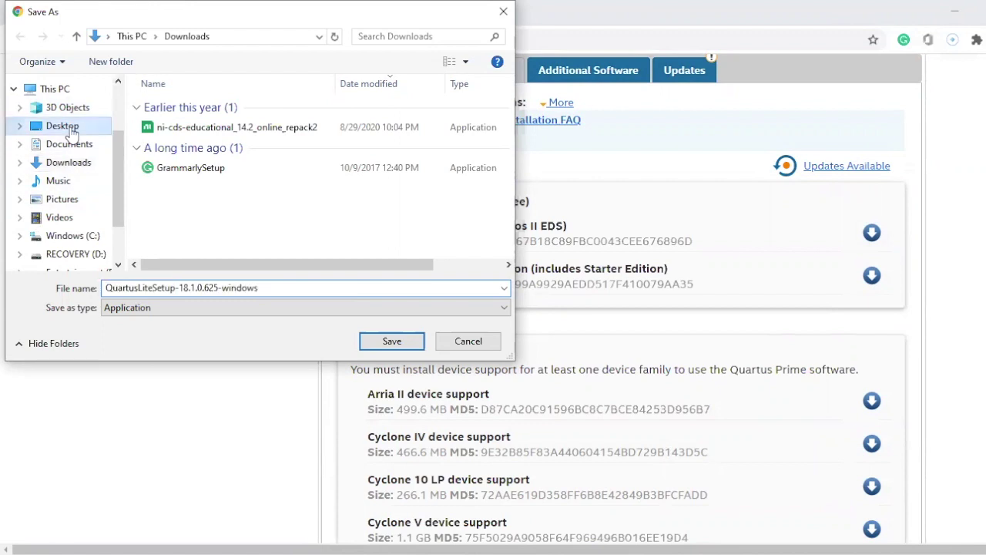
click(392, 341)
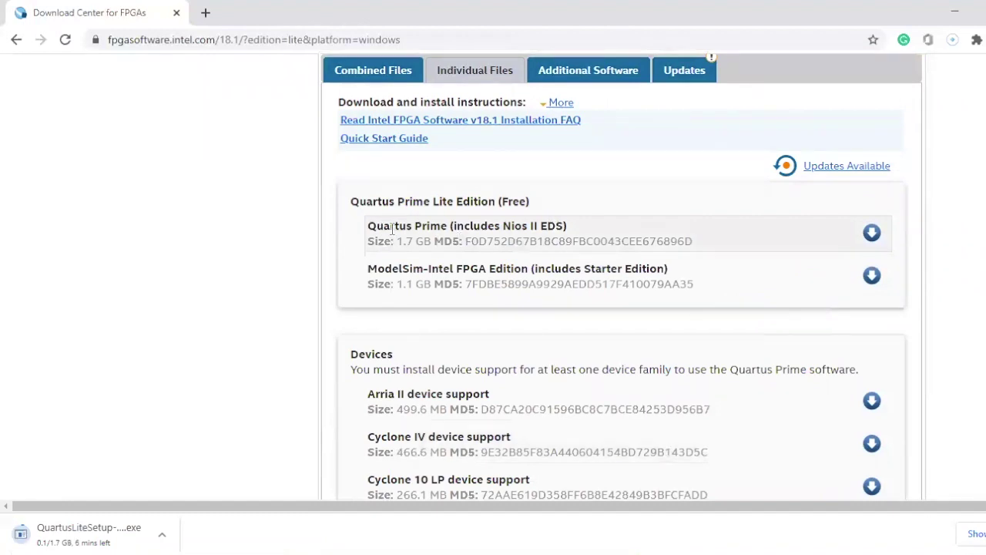
Accept the disclaimer and save the ModelSim-Intel FPGA Edition installer to the Desktop.
scroll(465, 230, down, 1)
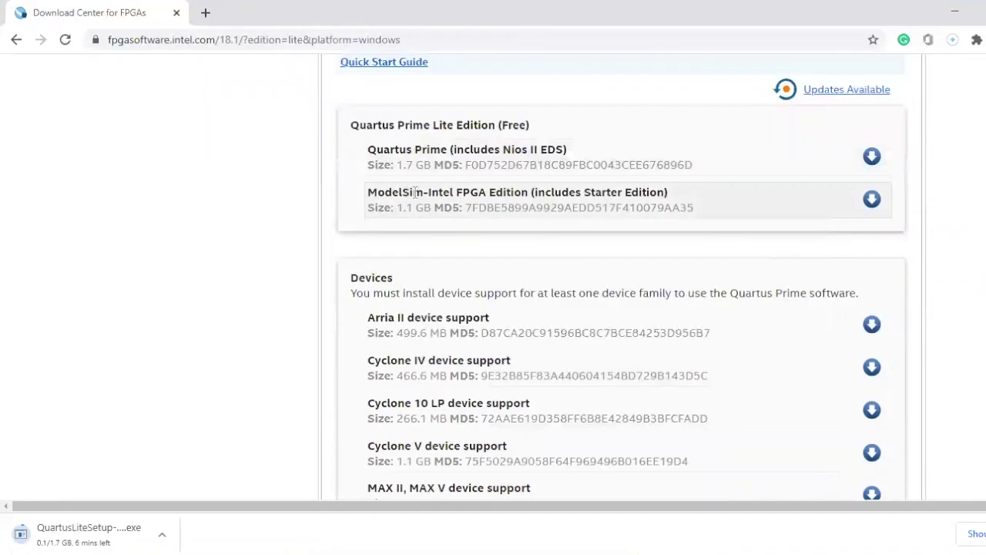
click(871, 208)
click(714, 428)
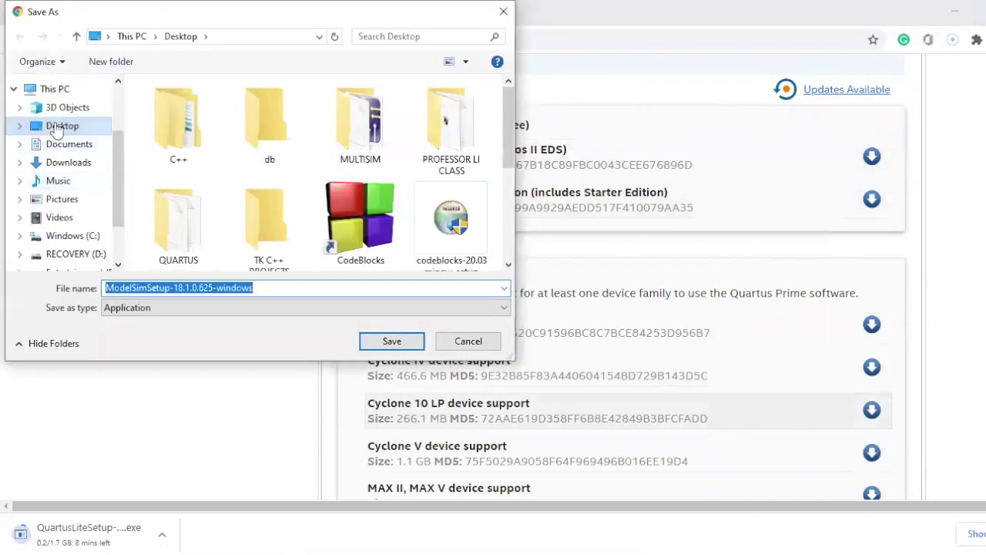
click(393, 342)
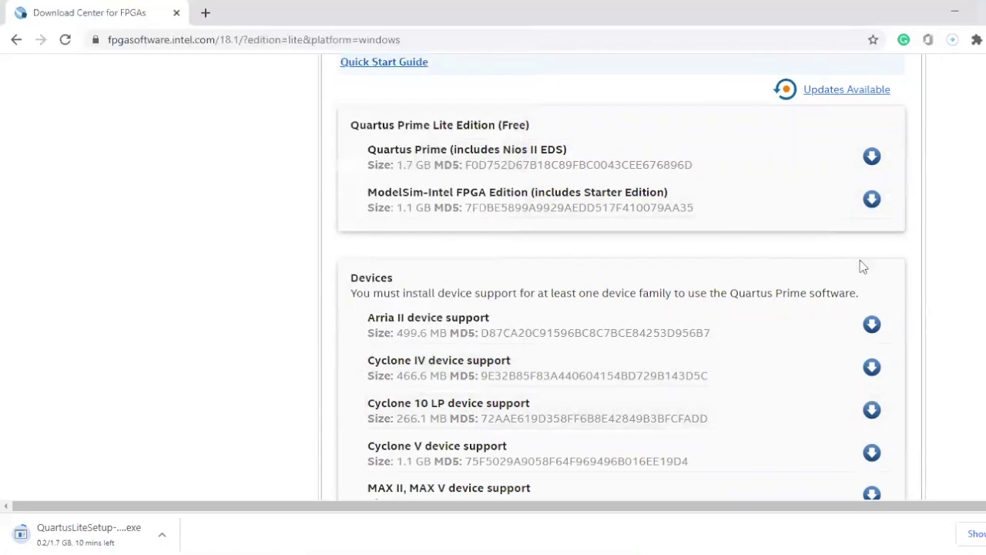
Download the MAX 10 FPGA device support file, accepting the legal disclaimer.
scroll(654, 396, down, 2)
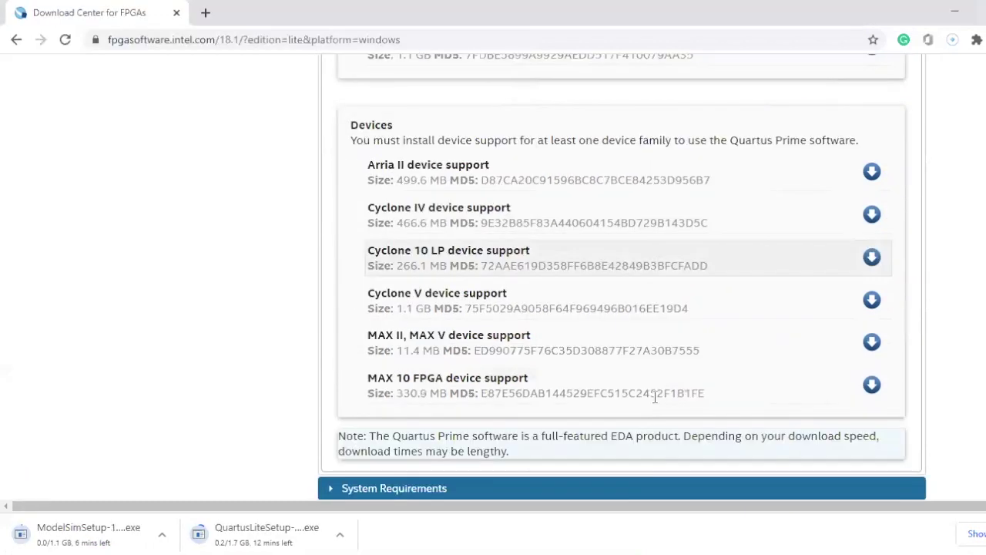
scroll(654, 396, down, 1)
scroll(507, 310, up, 2)
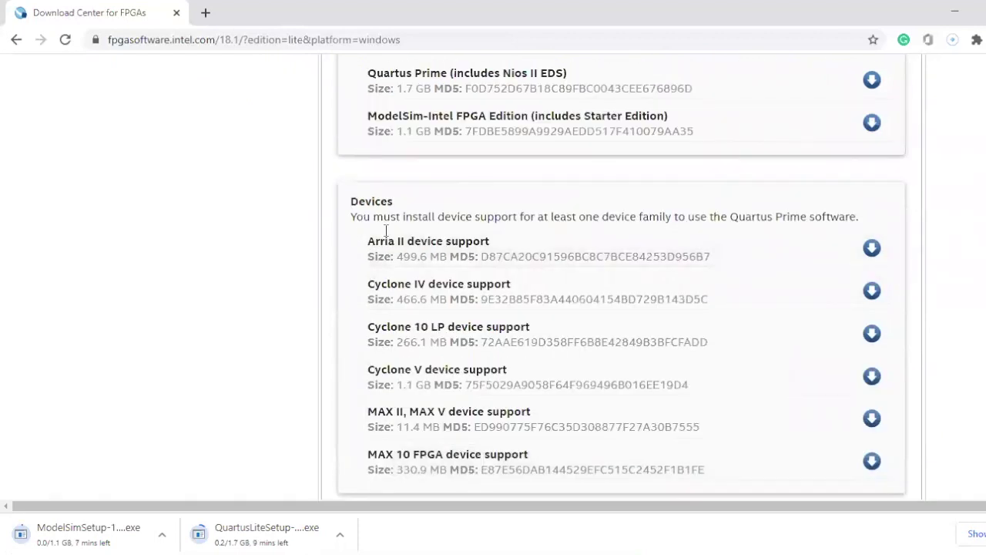
scroll(401, 266, down, 2)
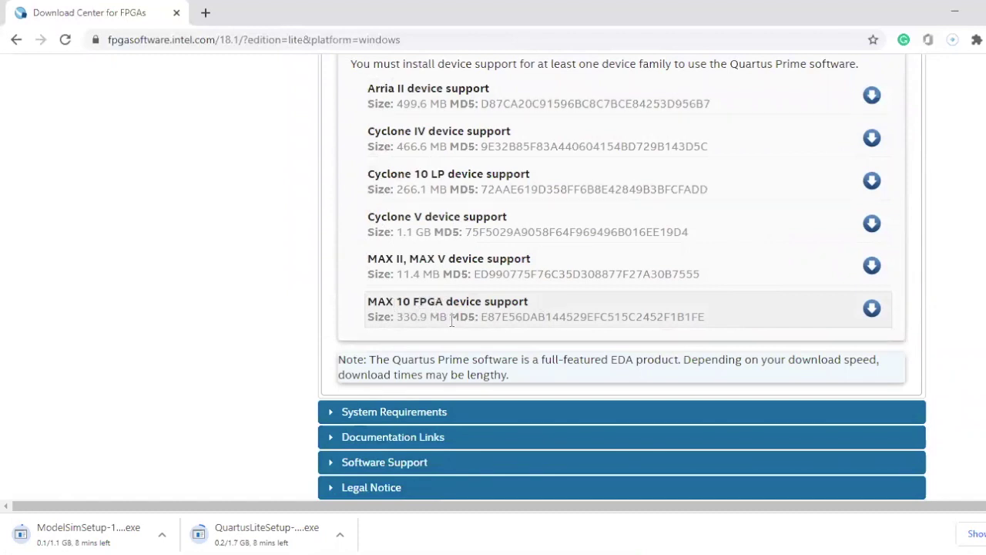
click(872, 308)
click(697, 429)
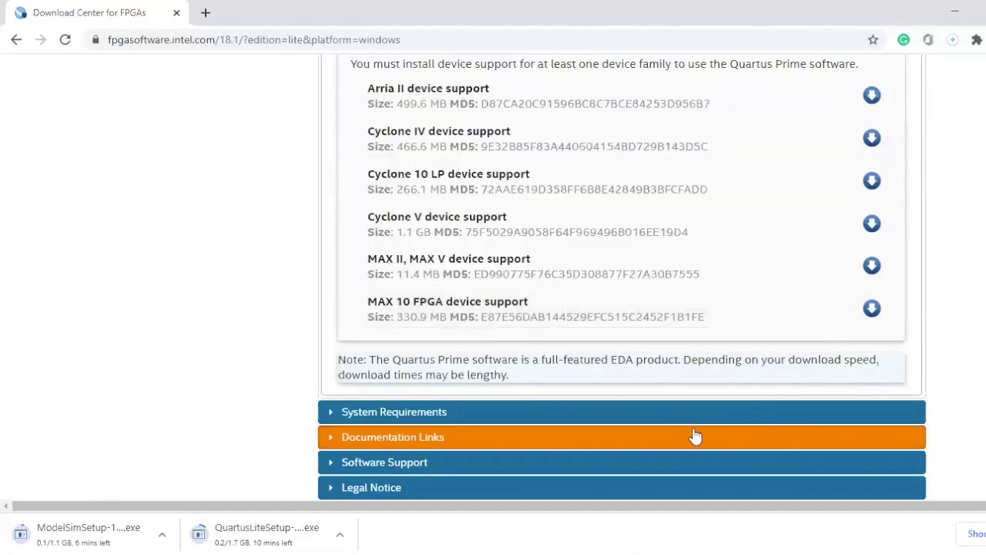
Review the download page and select the Quartus Prime Lite Edition (Free) heading text.
scroll(378, 423, down, 3)
scroll(381, 423, up, 8)
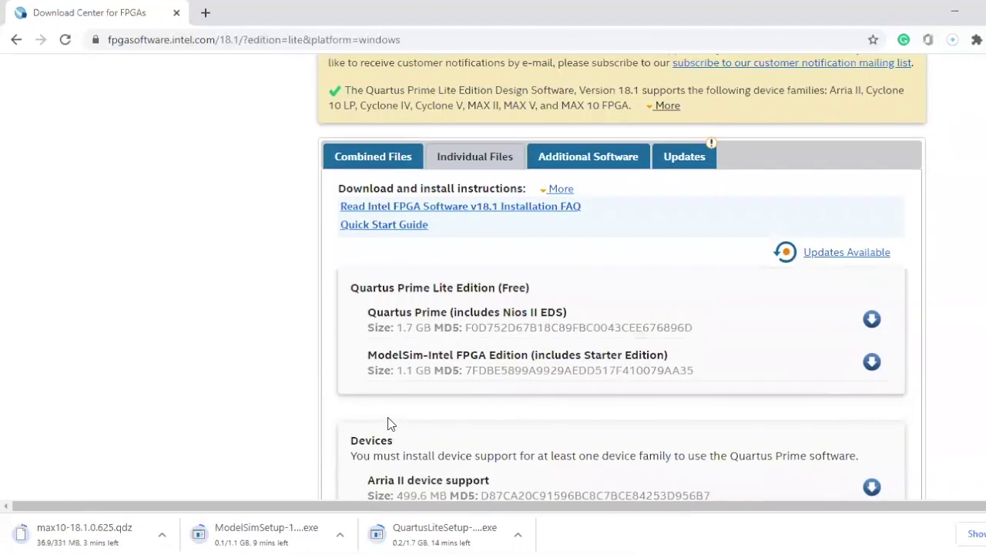
scroll(388, 420, up, 4)
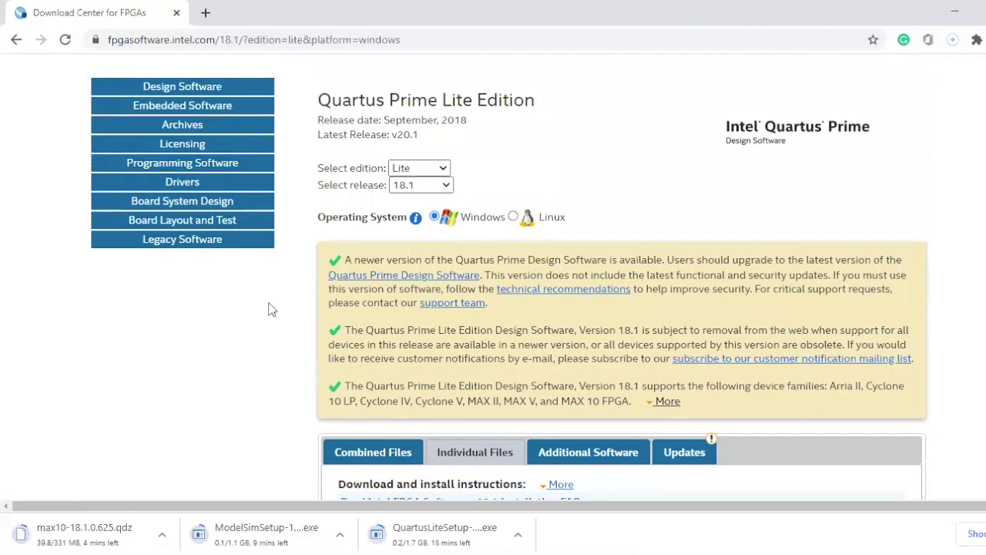
scroll(558, 158, down, 2)
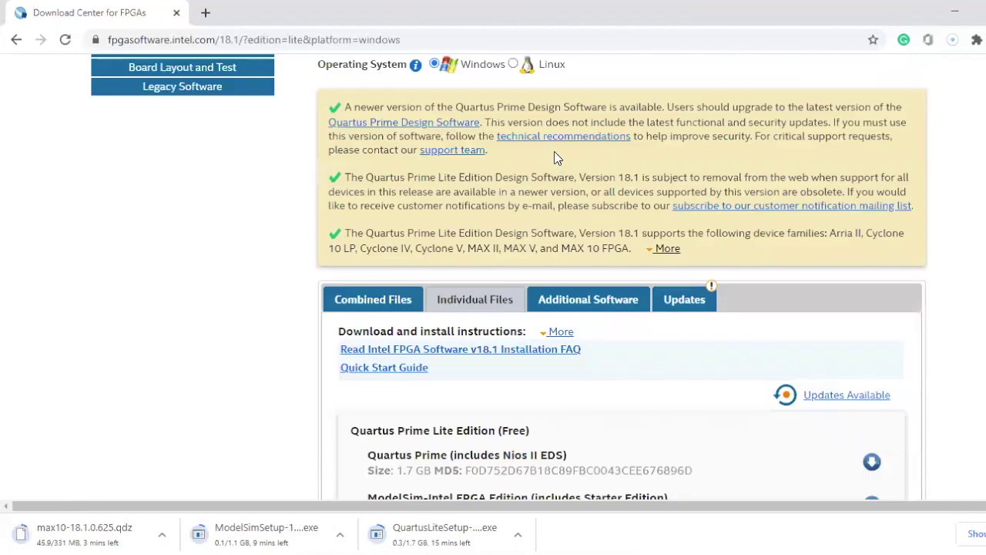
scroll(553, 154, down, 3)
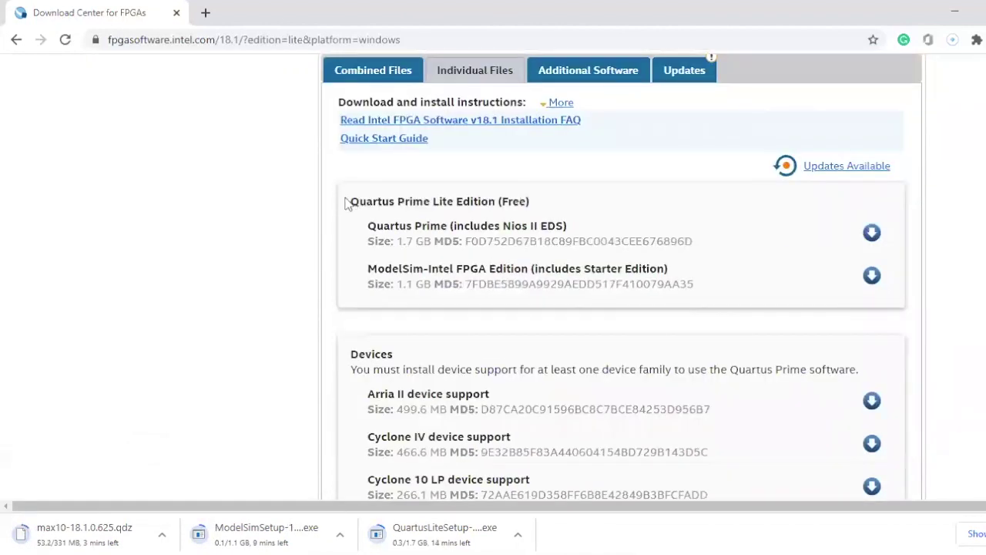
drag(350, 203, 531, 209)
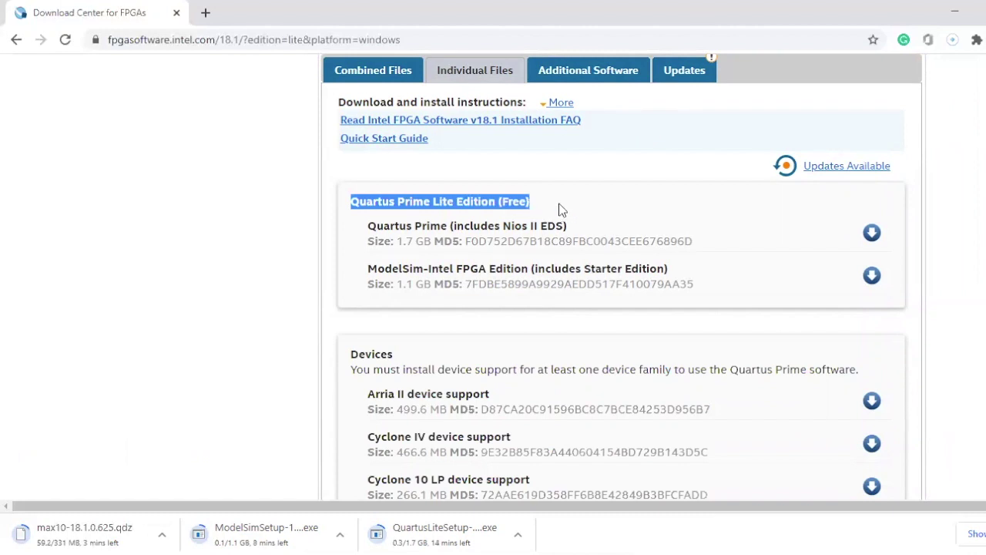
scroll(316, 425, down, 2)
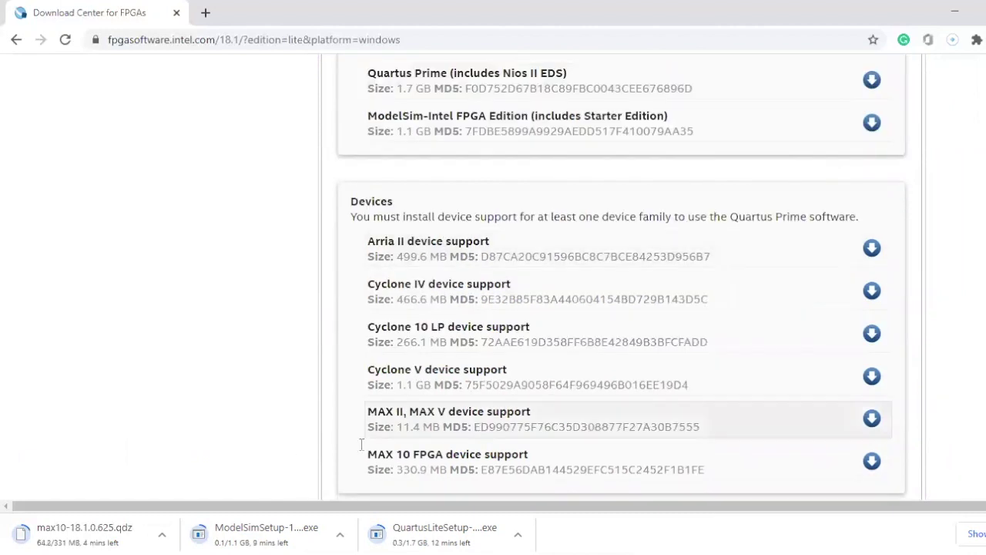
scroll(445, 440, down, 1)
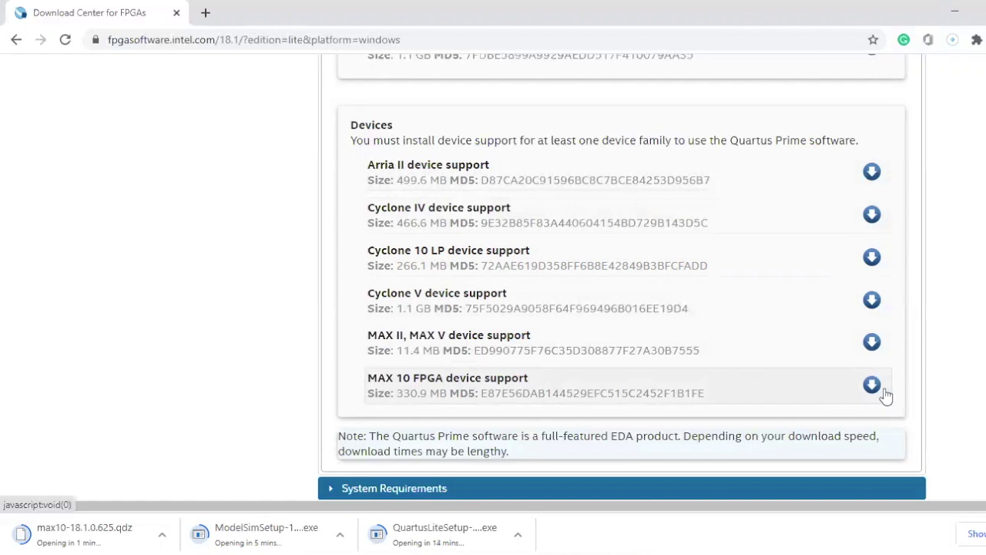
scroll(208, 330, down, 3)
scroll(213, 328, up, 12)
scroll(214, 323, up, 2)
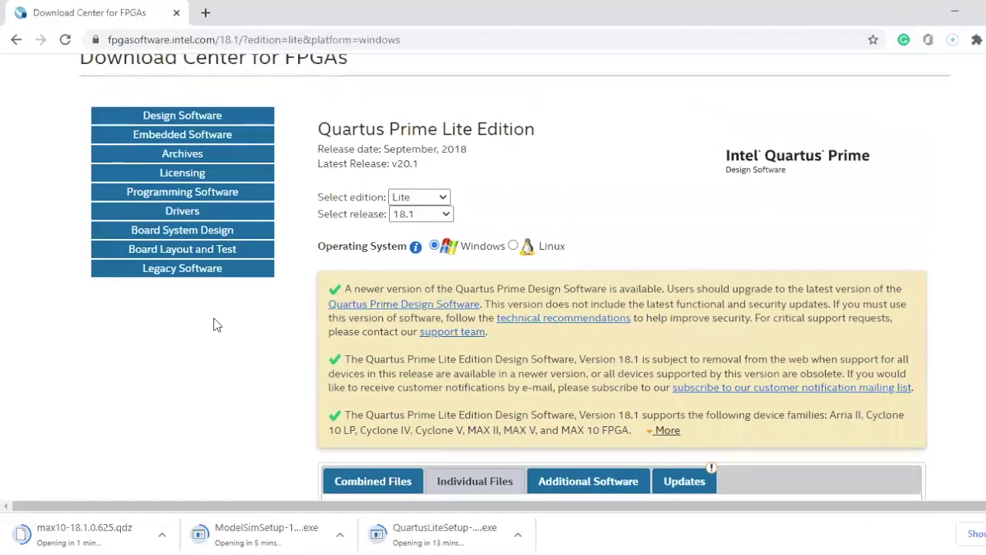
scroll(560, 277, down, 3)
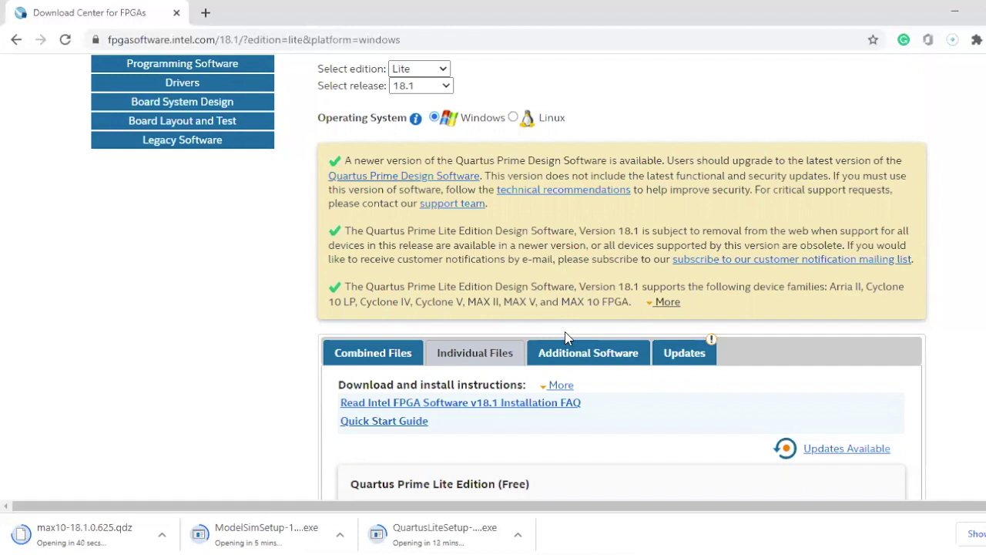
scroll(565, 338, down, 2)
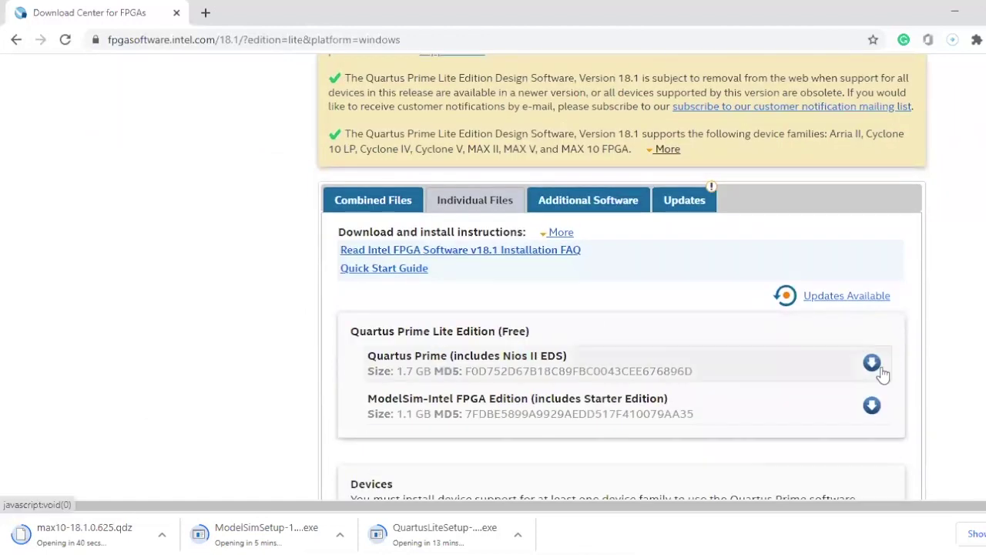
scroll(474, 362, down, 1)
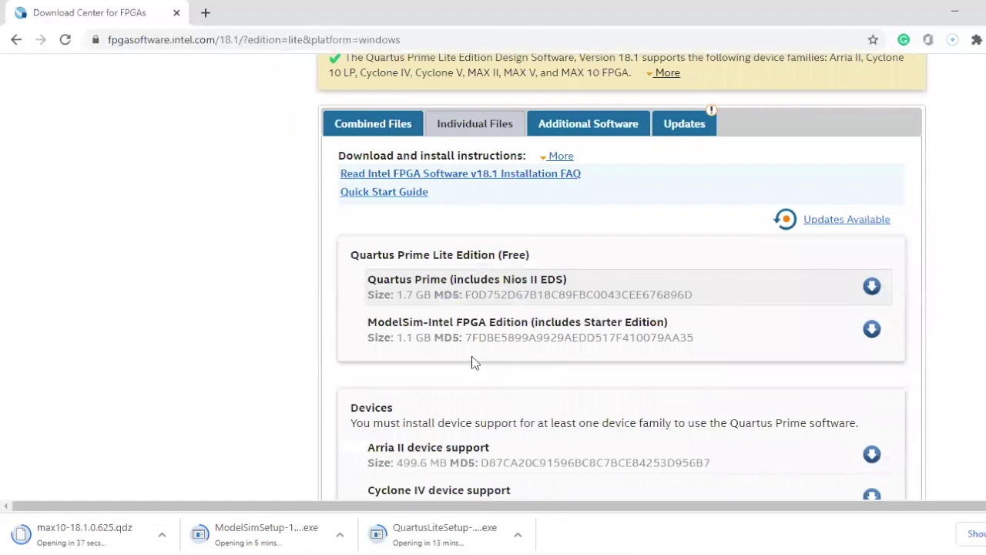
scroll(445, 343, up, 2)
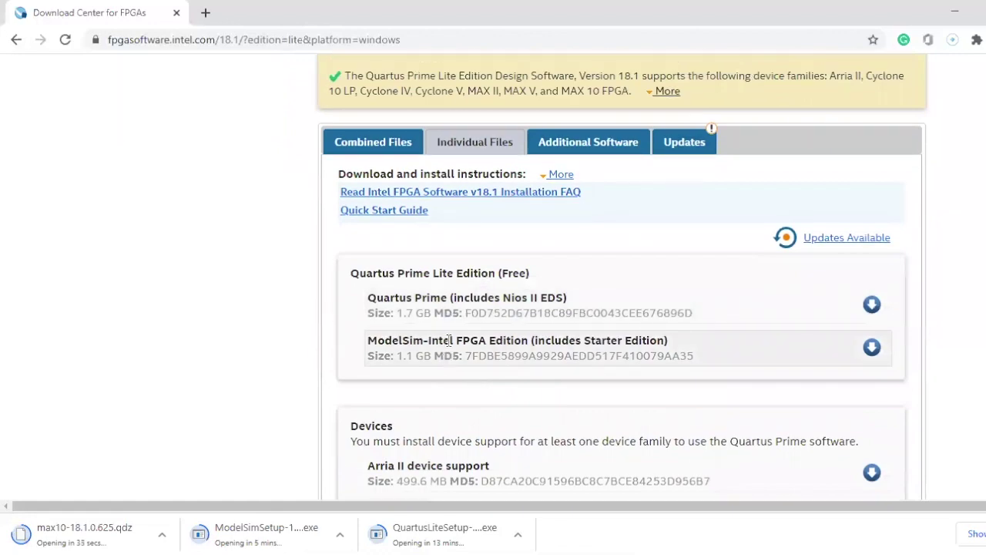
scroll(452, 350, down, 2)
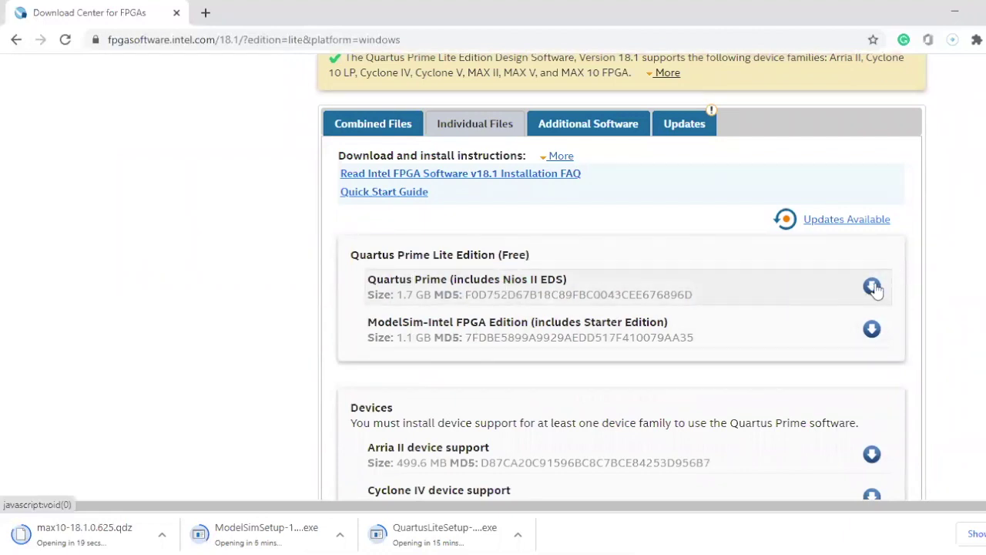
scroll(874, 287, down, 1)
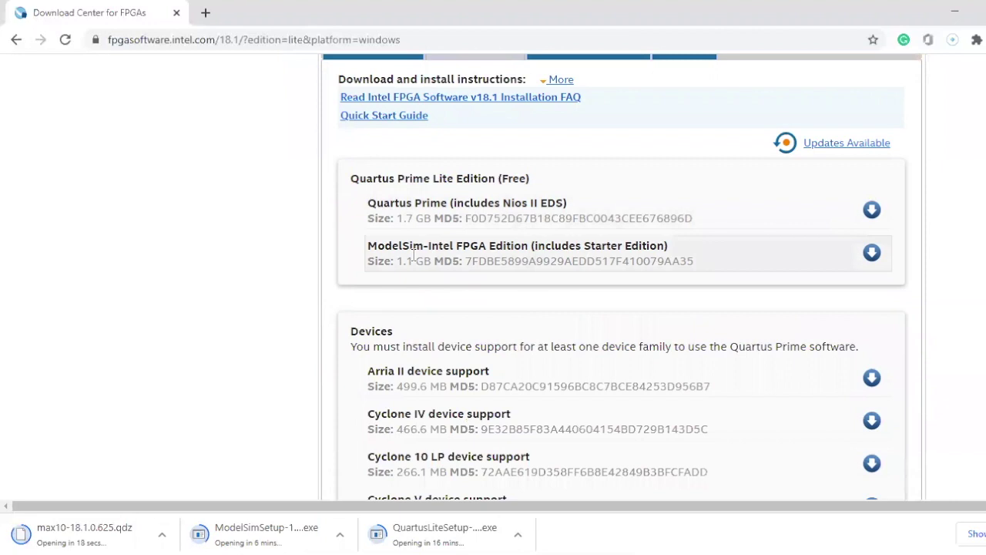
scroll(415, 253, down, 2)
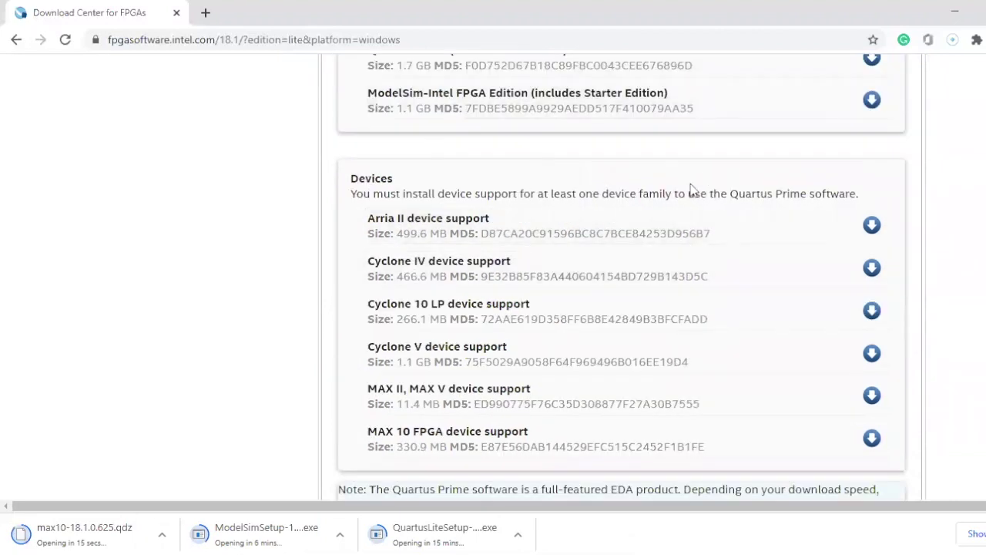
scroll(661, 289, down, 1)
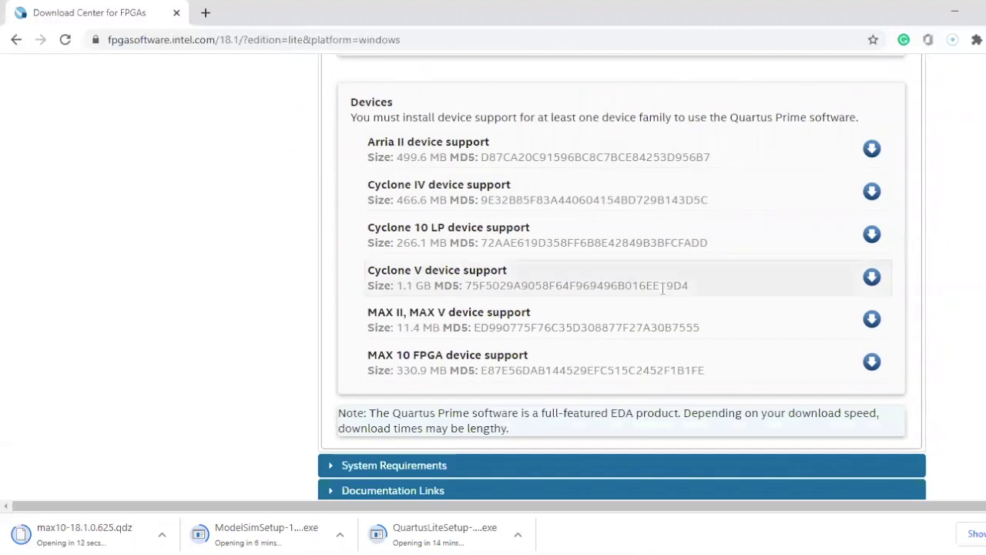
scroll(669, 286, up, 8)
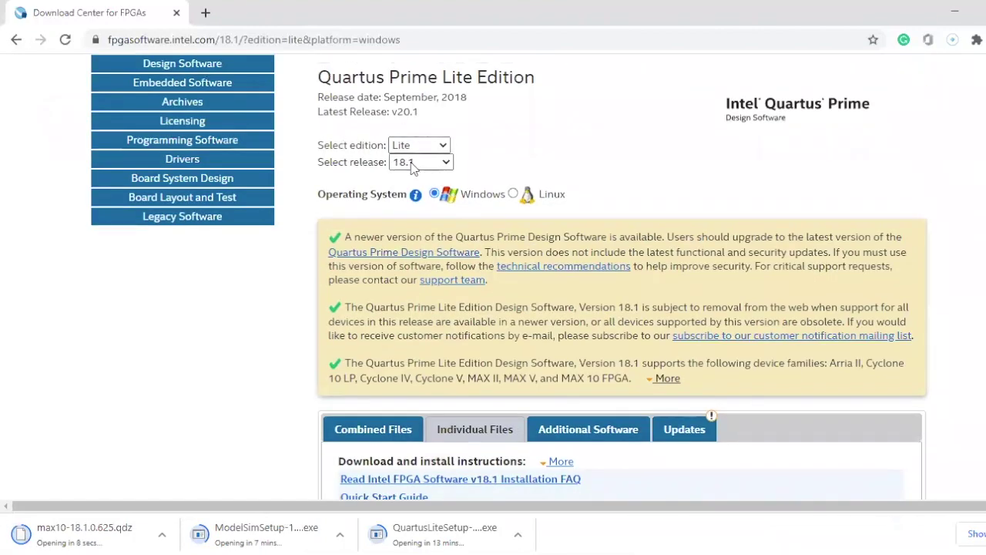
Switch the release to 13.1, keeping Windows as the operating system.
click(420, 162)
scroll(431, 389, down, 4)
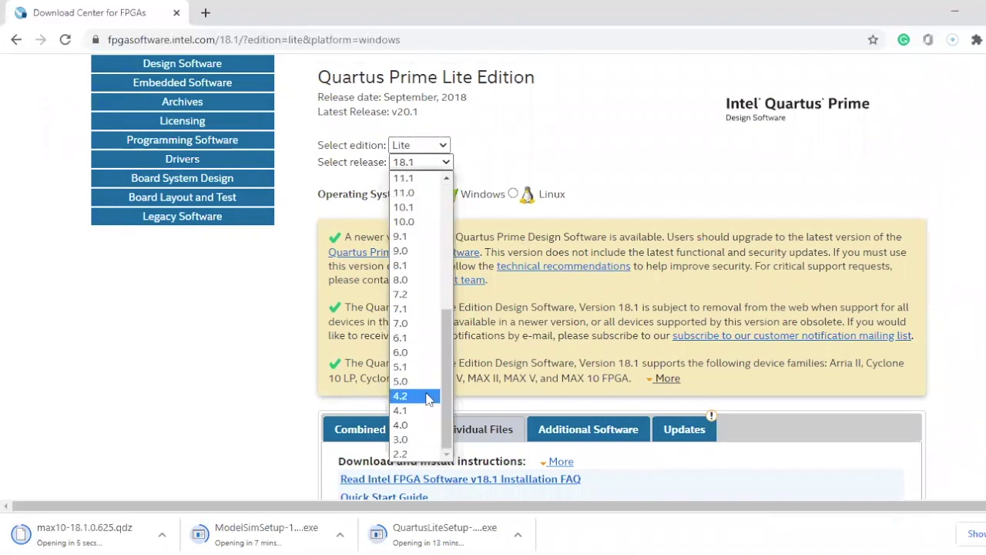
scroll(420, 371, up, 2)
scroll(417, 352, up, 3)
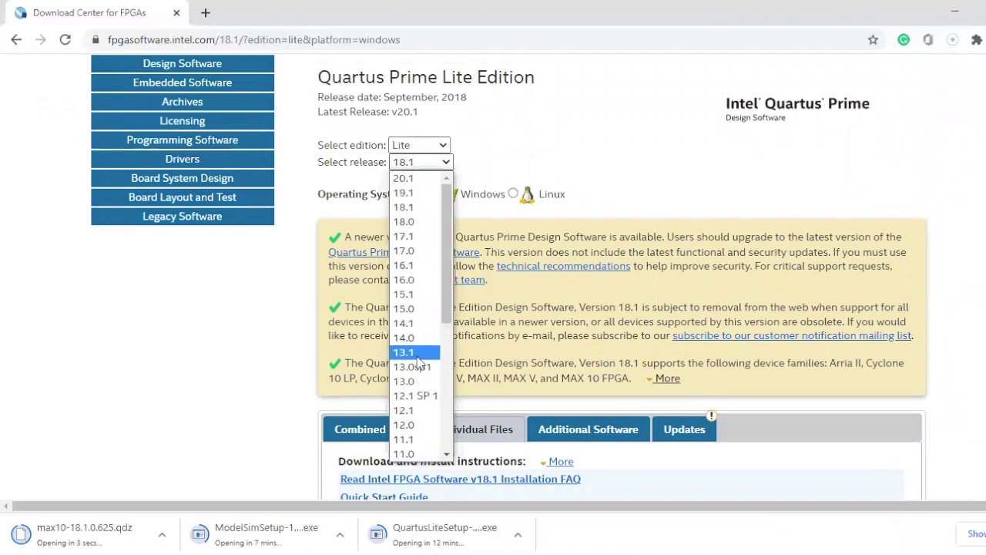
click(417, 356)
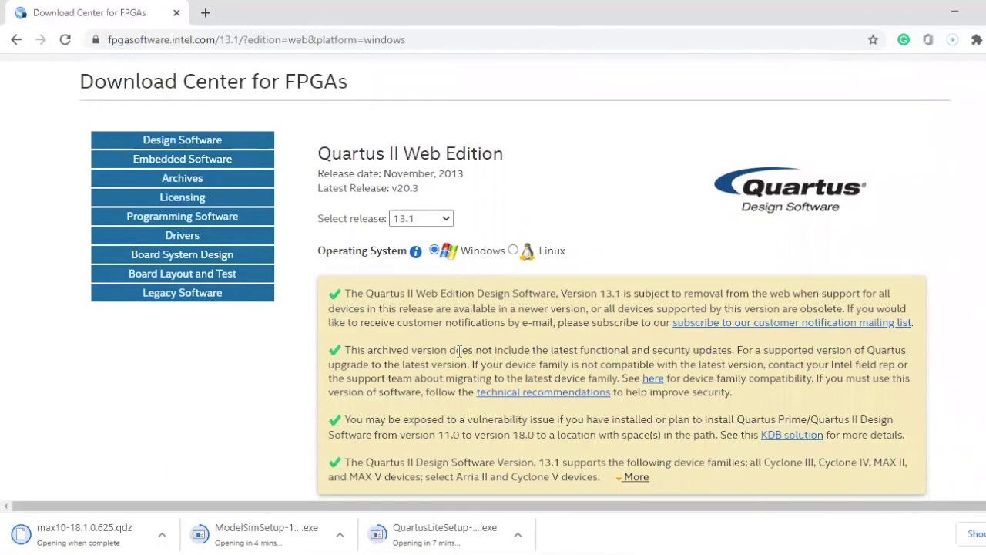
scroll(458, 350, down, 1)
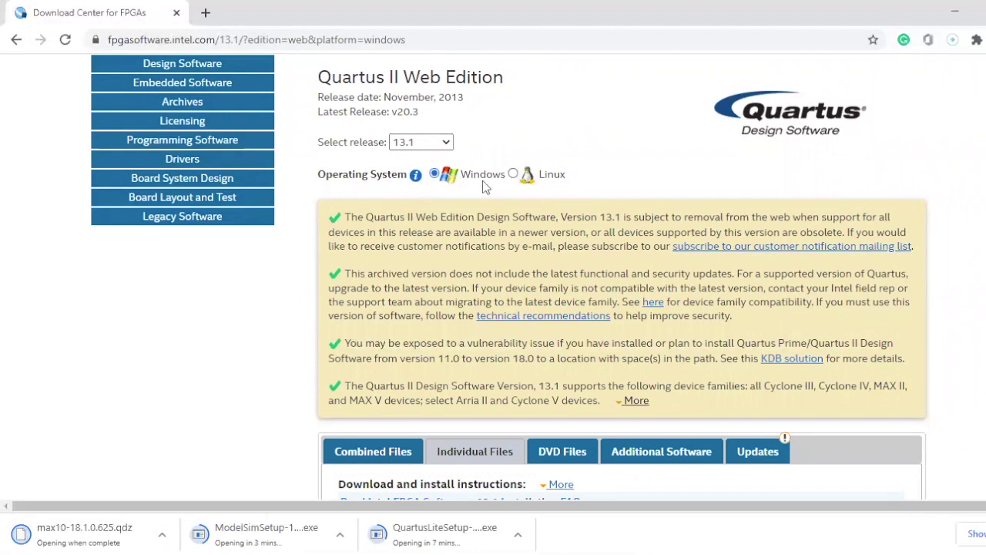
click(435, 174)
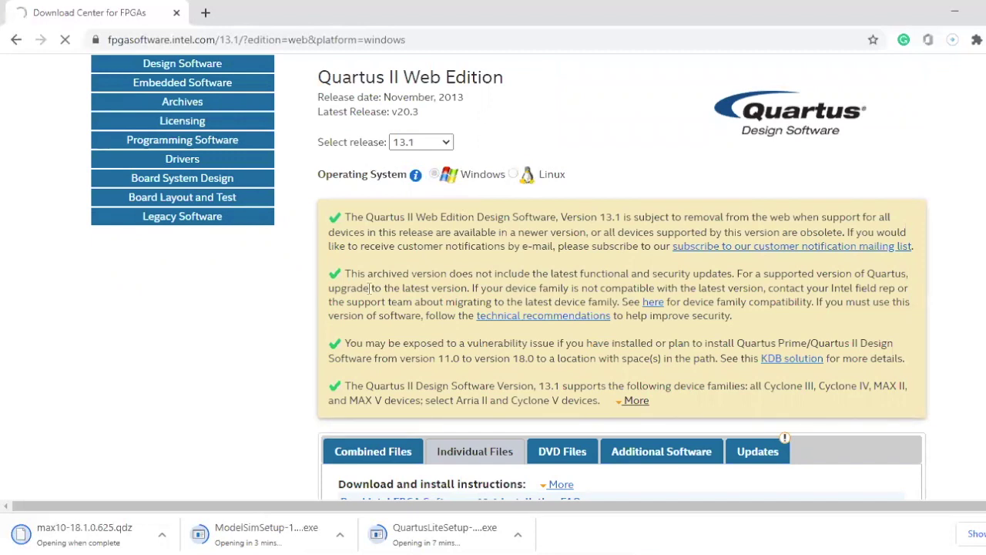
Review the Quartus II Web Edition (Free) individual download files.
scroll(371, 288, down, 3)
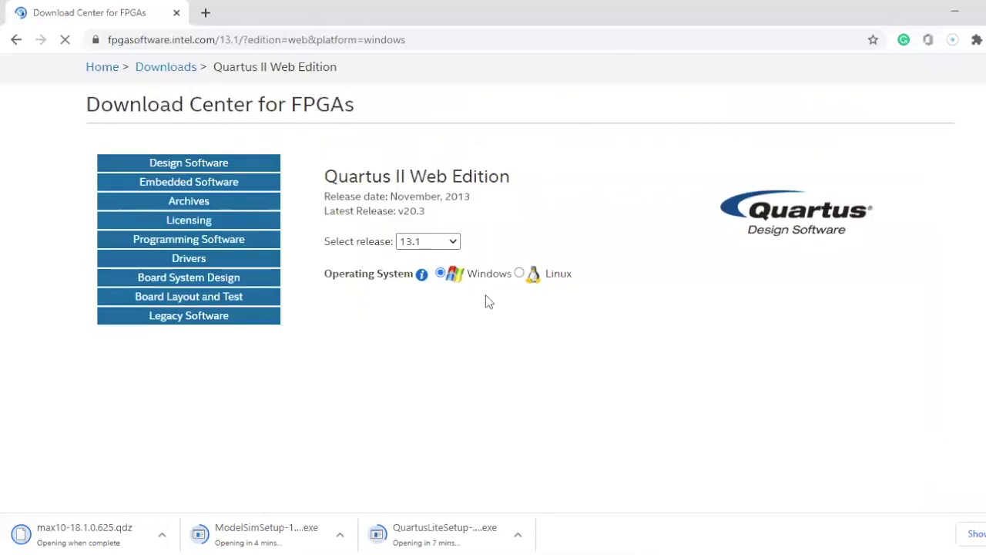
scroll(486, 295, down, 2)
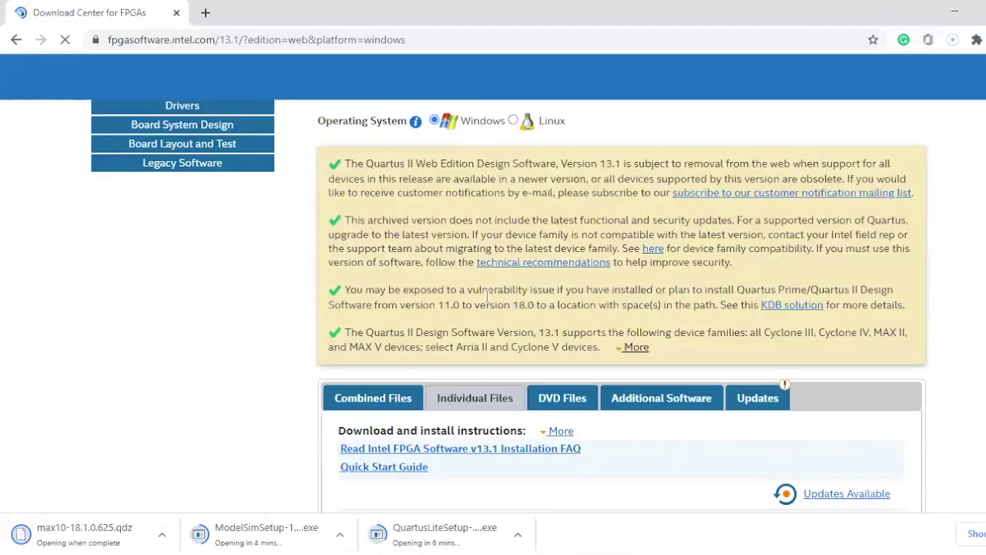
scroll(485, 295, down, 5)
scroll(485, 295, up, 1)
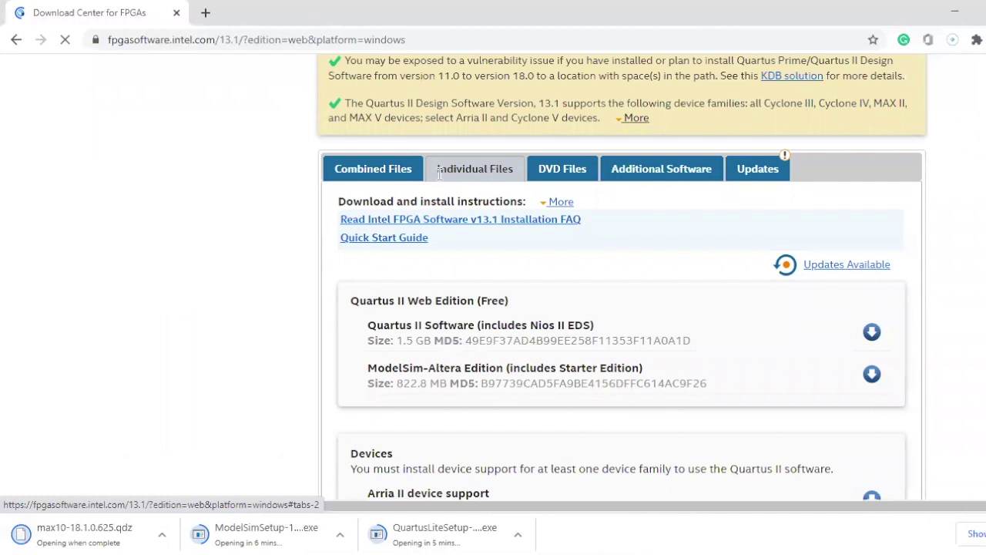
scroll(516, 239, down, 1)
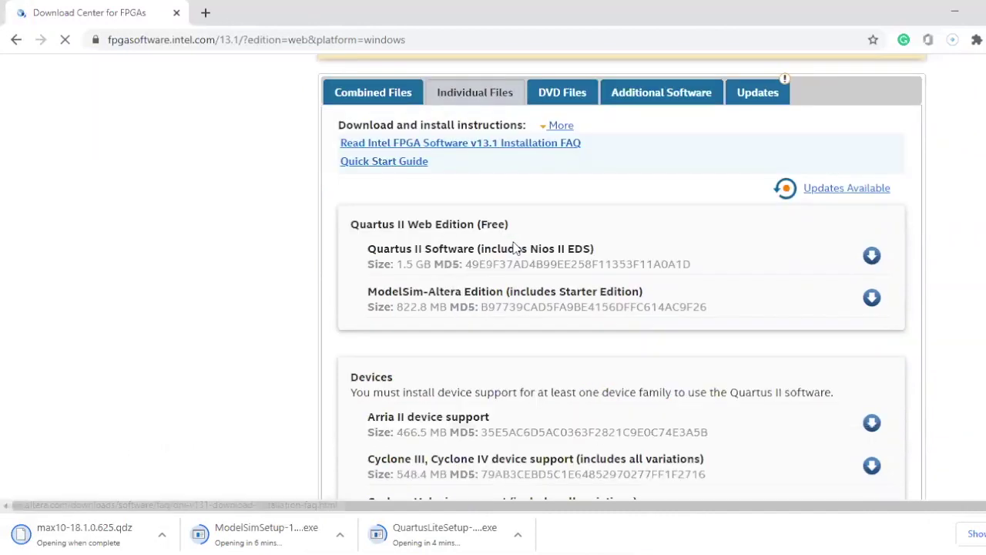
scroll(370, 167, down, 1)
drag(351, 147, 524, 149)
click(528, 152)
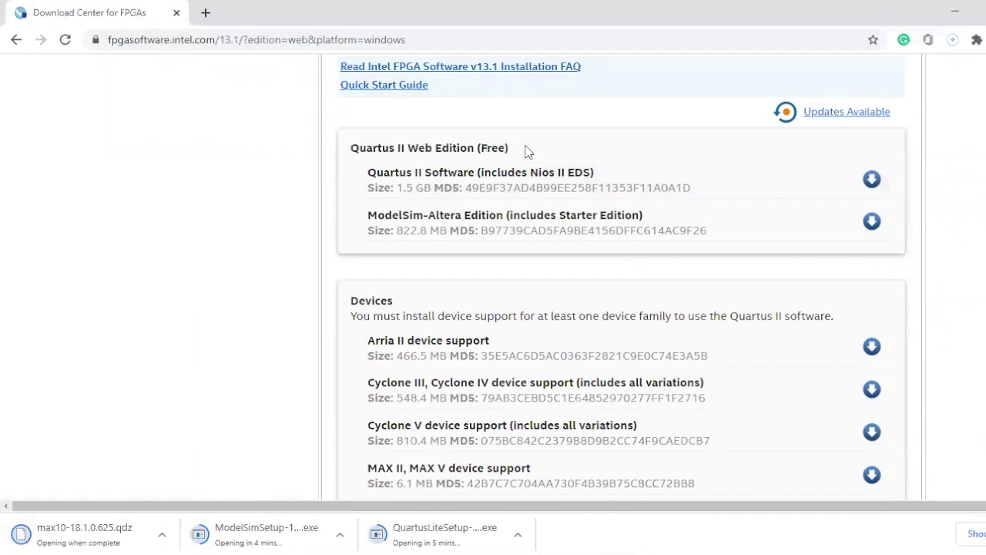
scroll(517, 171, down, 1)
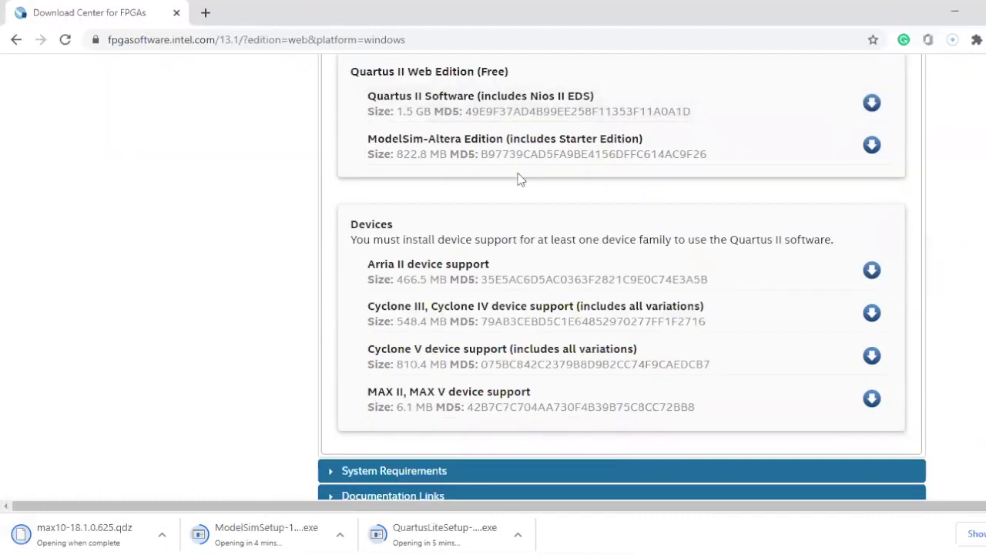
scroll(415, 177, up, 1)
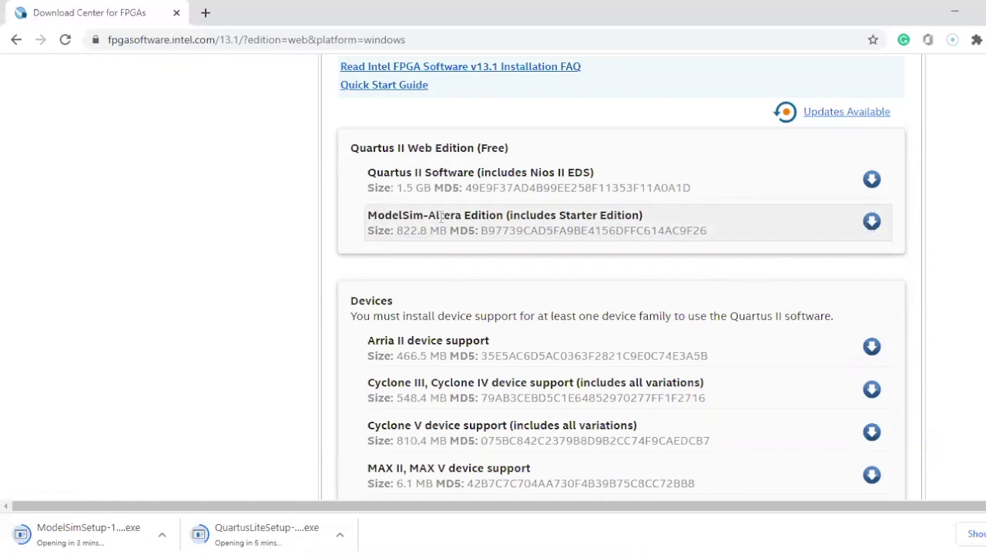
scroll(537, 397, down, 2)
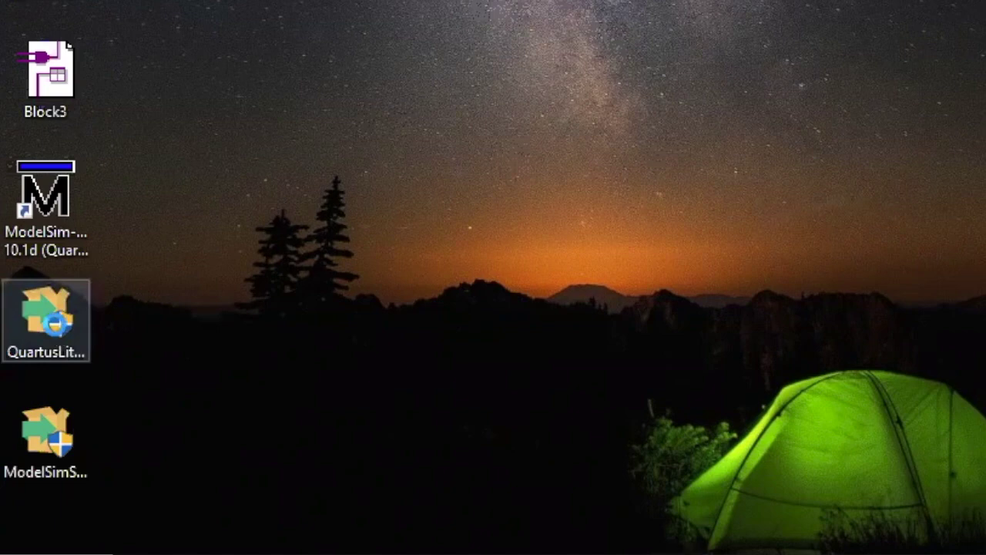
Run QuartusLiteSetup from the desktop as administrator.
right_click(46, 315)
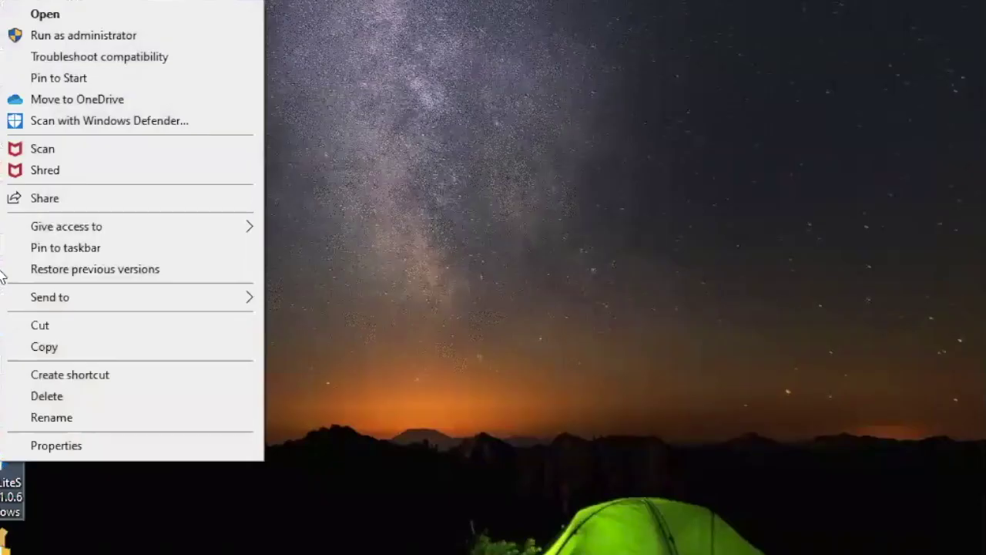
click(99, 38)
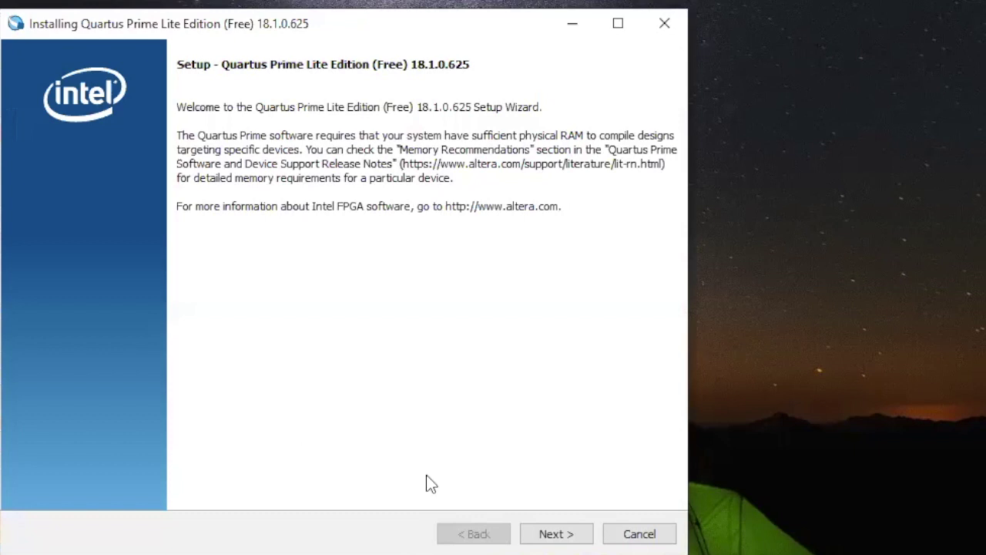
Move past the welcome page and accept the Quartus Prime Lite license agreement.
click(568, 539)
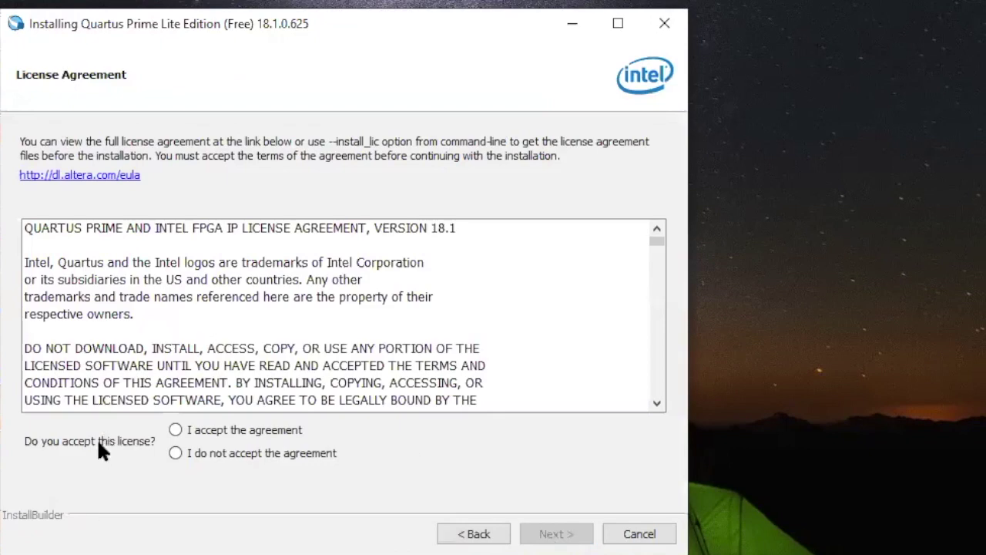
scroll(238, 319, down, 8)
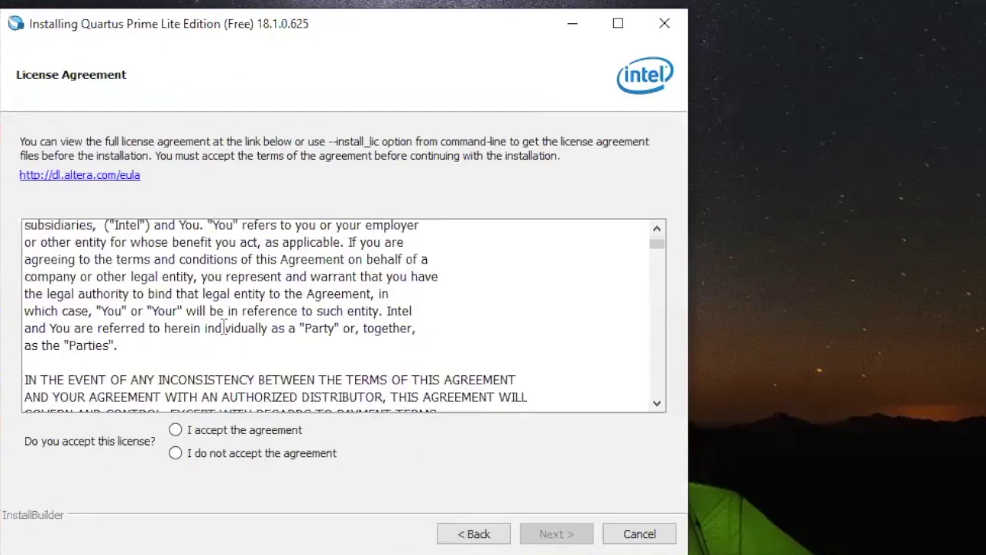
scroll(224, 328, down, 3)
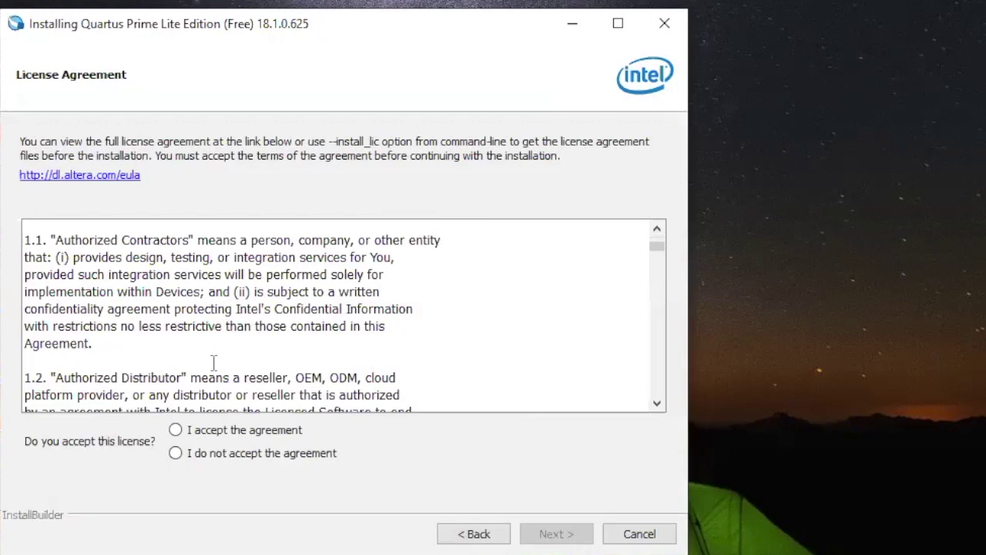
click(194, 429)
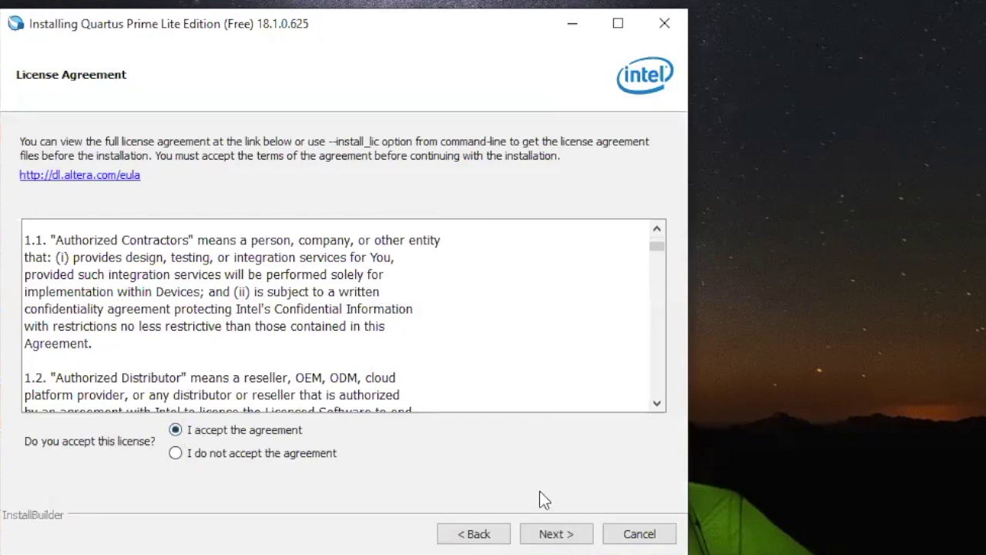
click(543, 531)
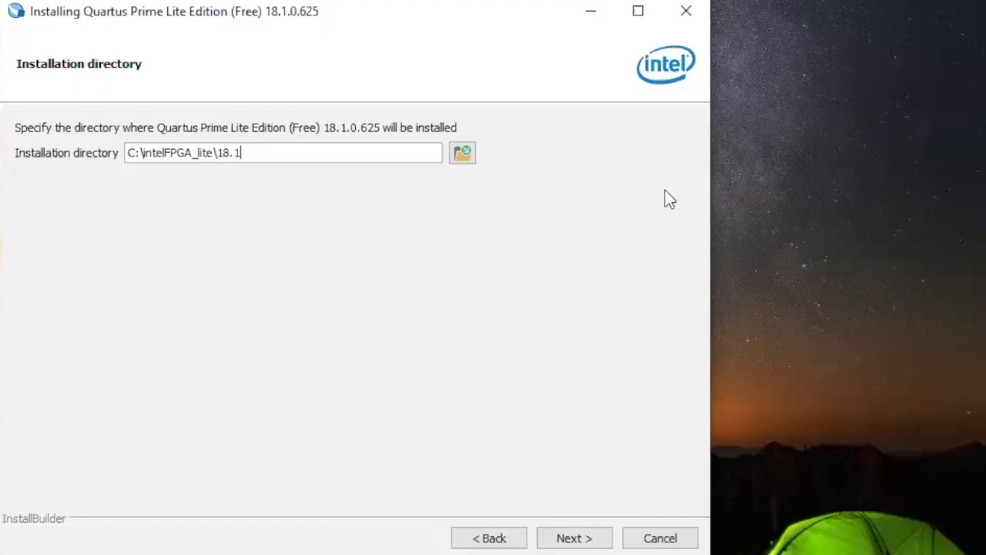
Keep C:\intelFPGA_lite\18.1, add ModelSim - Intel FPGA Starter Edition (Free), and begin installing.
click(583, 539)
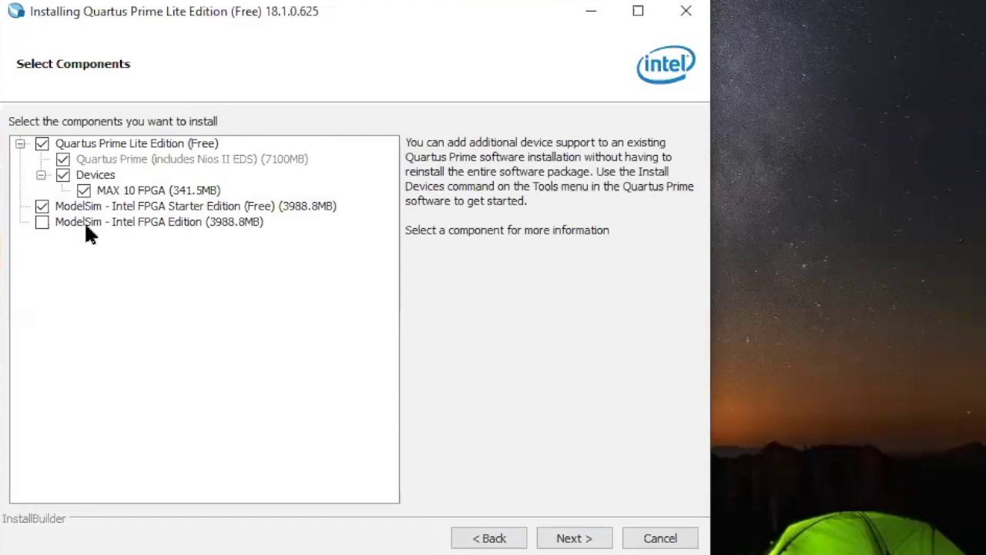
click(41, 208)
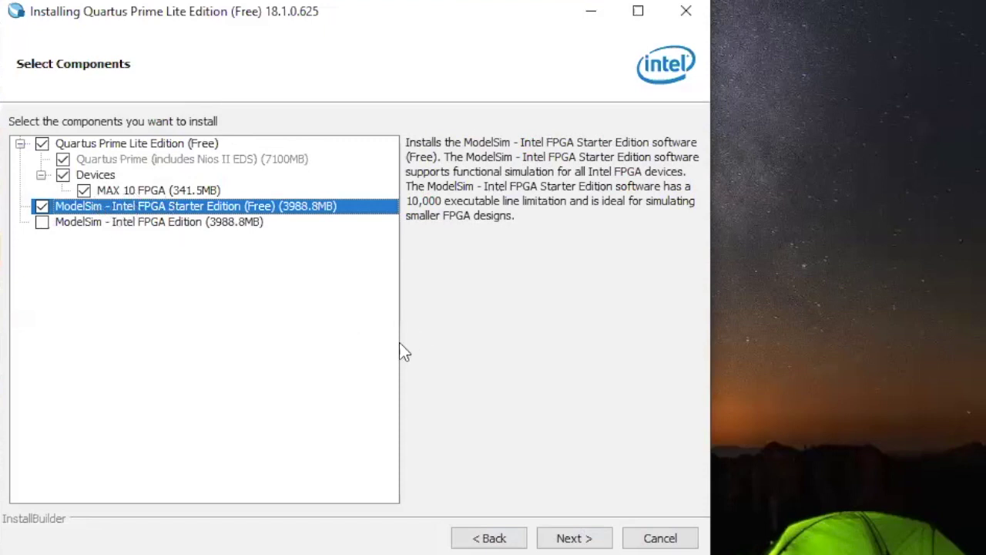
click(562, 539)
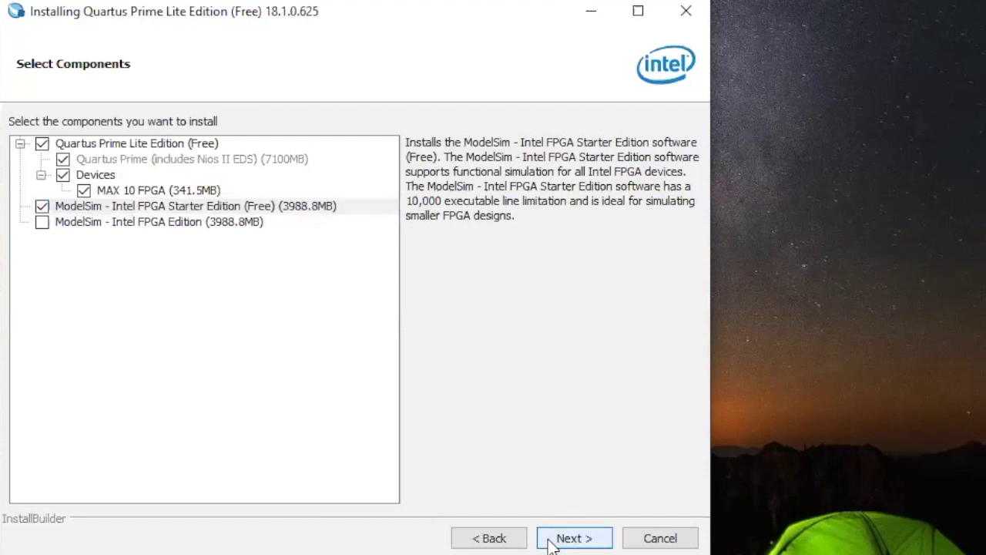
click(570, 539)
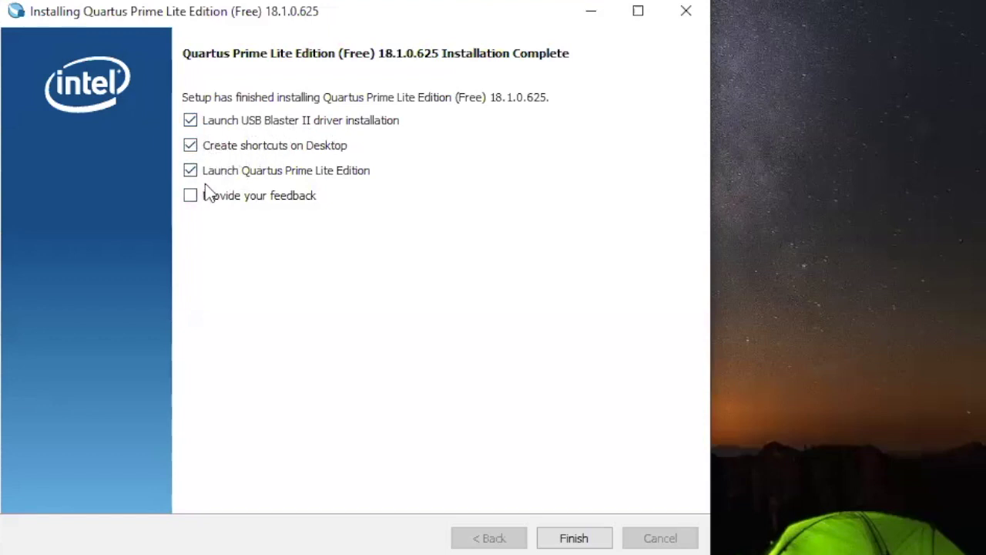
Install the Altera USB Blaster (WinUSB) JTAG driver, approve the device software, and close the wizard.
click(590, 539)
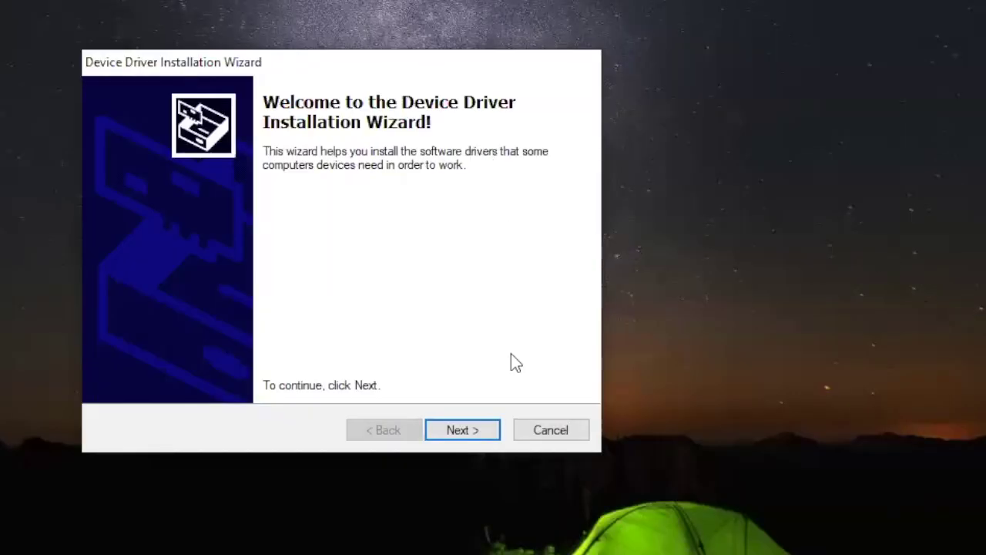
click(479, 436)
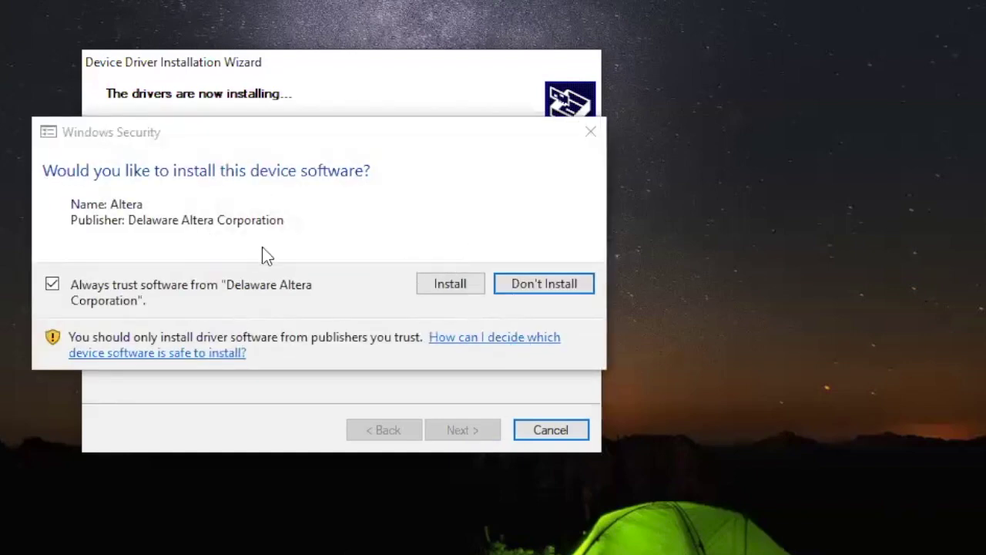
click(446, 285)
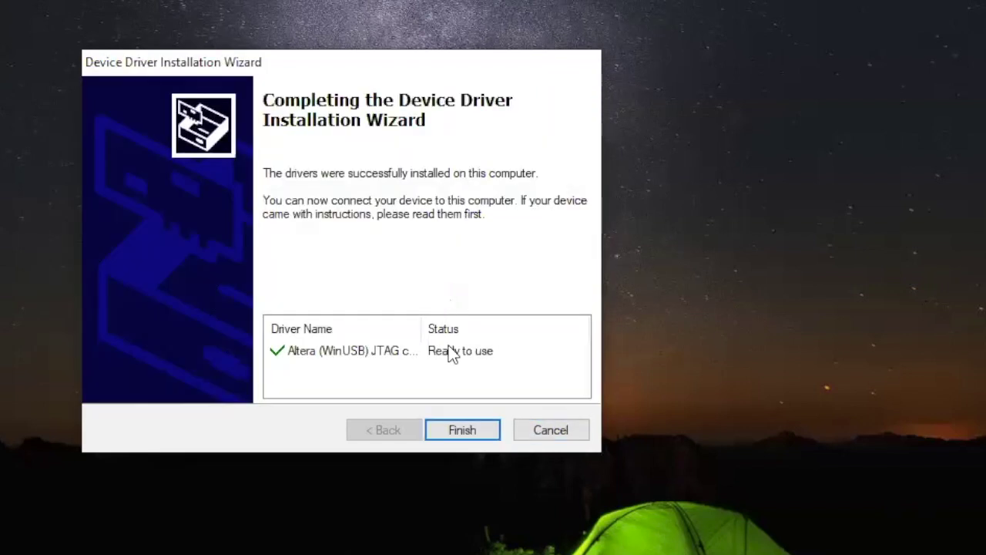
click(486, 439)
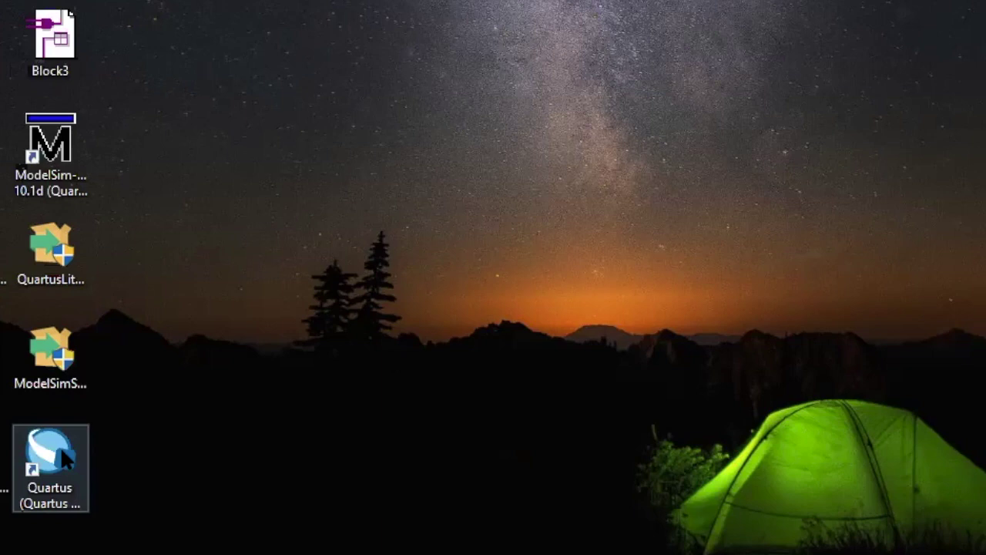
Launch Quartus Prime 18.1 Lite from the desktop and run it without a license.
double_click(60, 446)
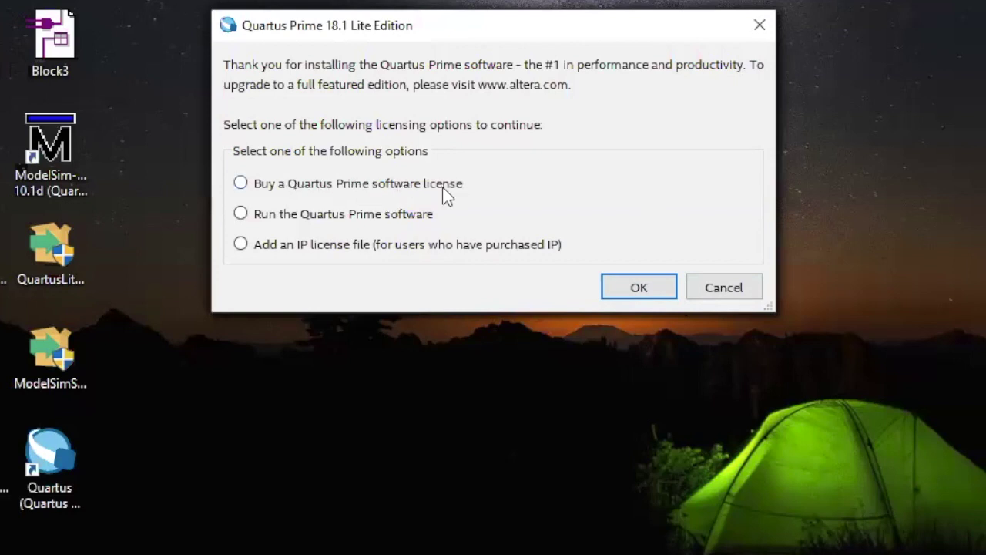
click(241, 214)
click(620, 292)
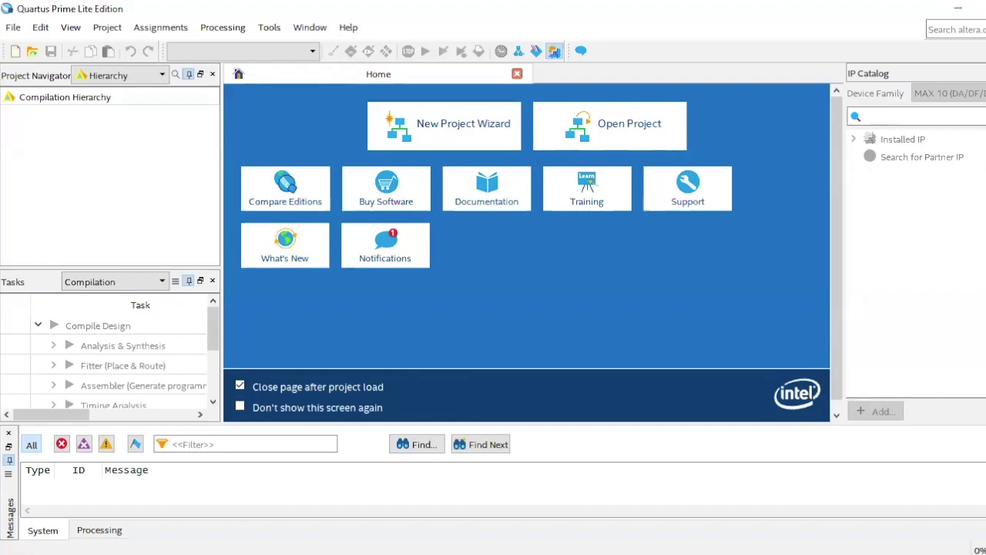
Start a new project in C:\intelFPGA_lite\18.1 named AS, with top-level entity AS.
click(483, 150)
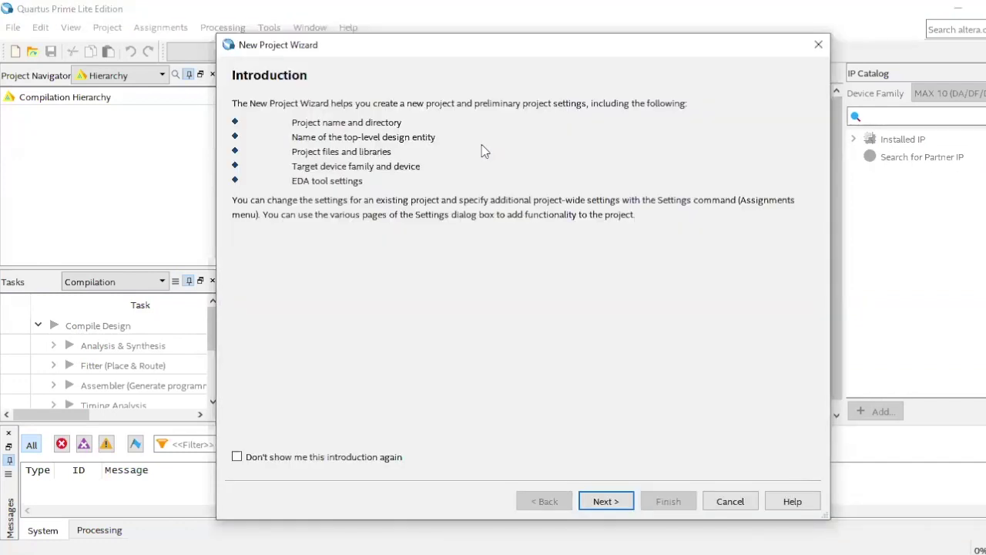
click(601, 503)
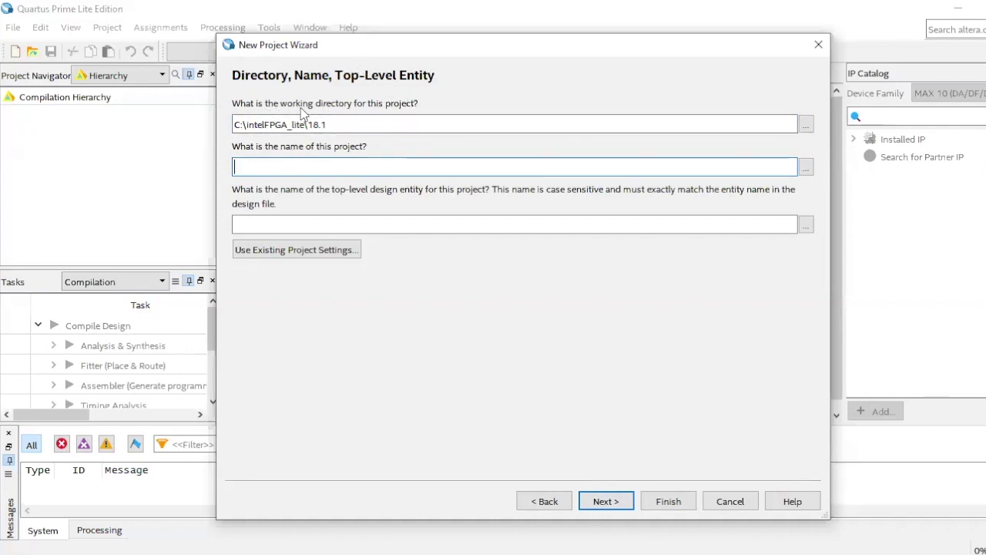
click(343, 126)
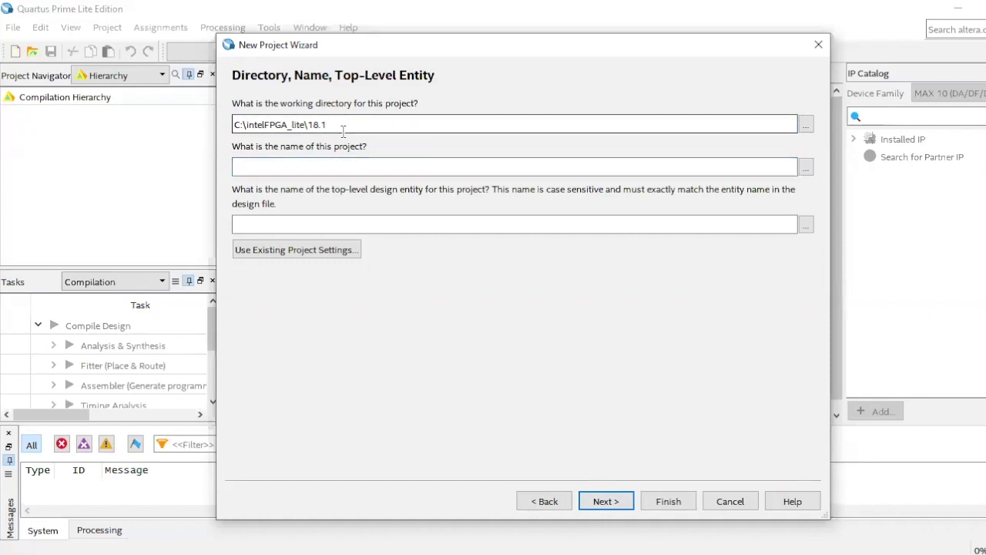
key(Tab)
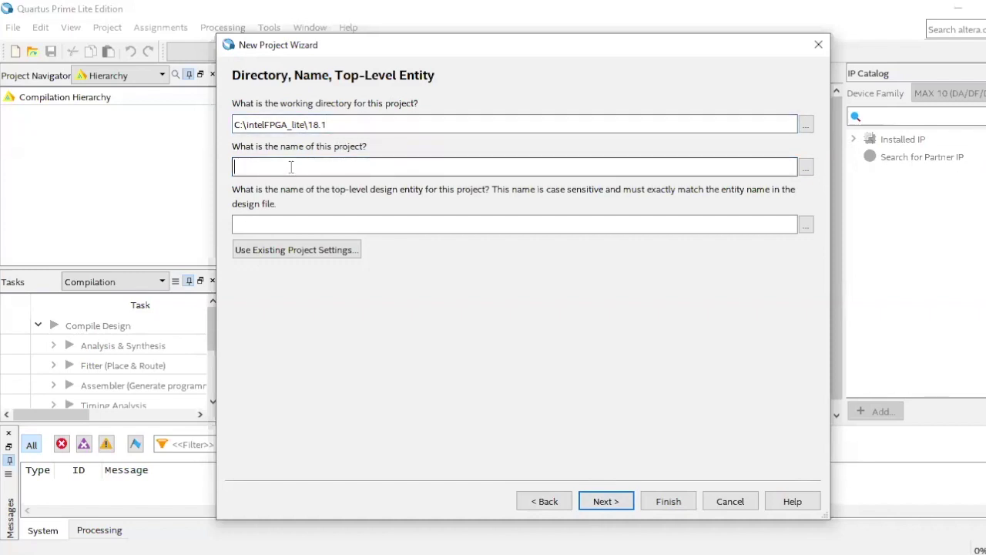
text(AS)
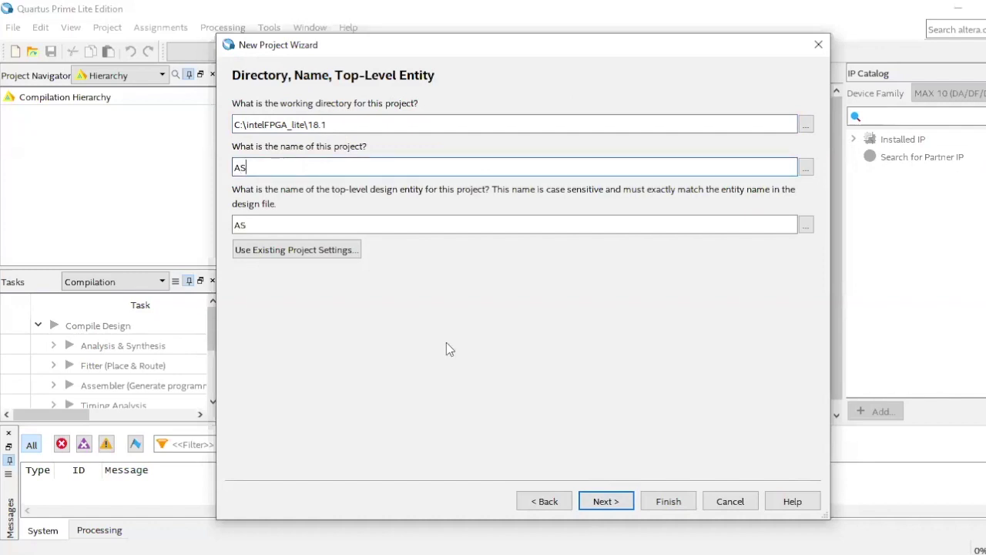
click(606, 501)
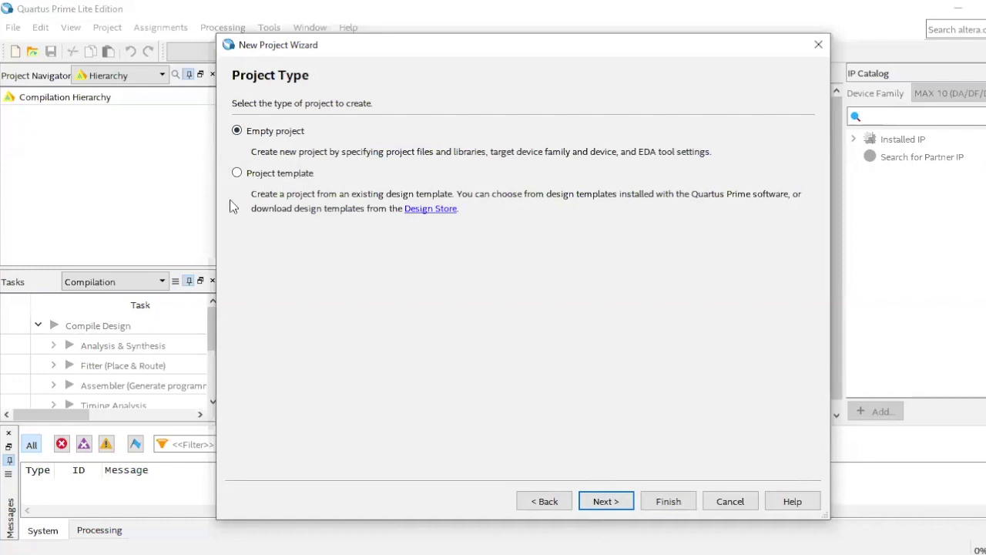
Keep Empty project, add no files, and choose the MAX 10 device family.
click(598, 502)
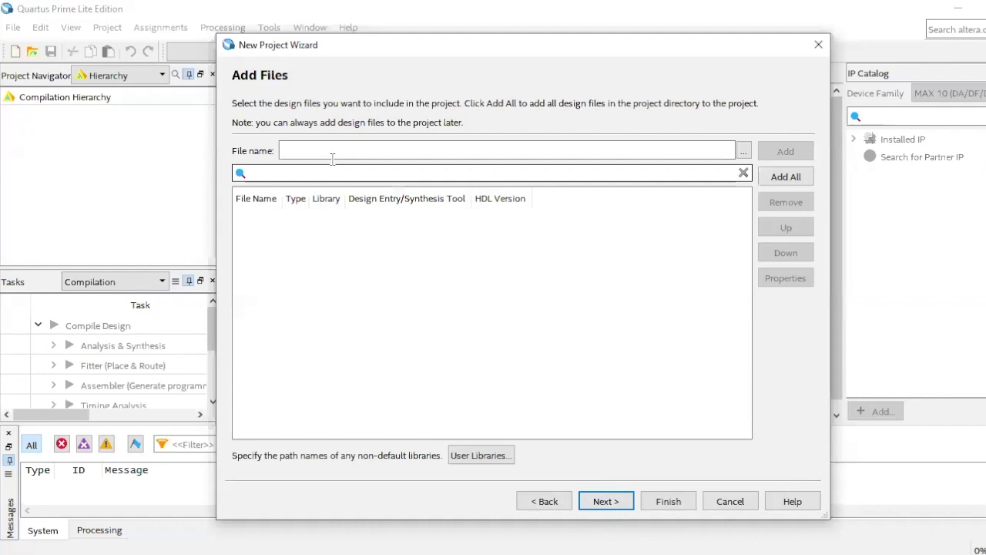
click(602, 501)
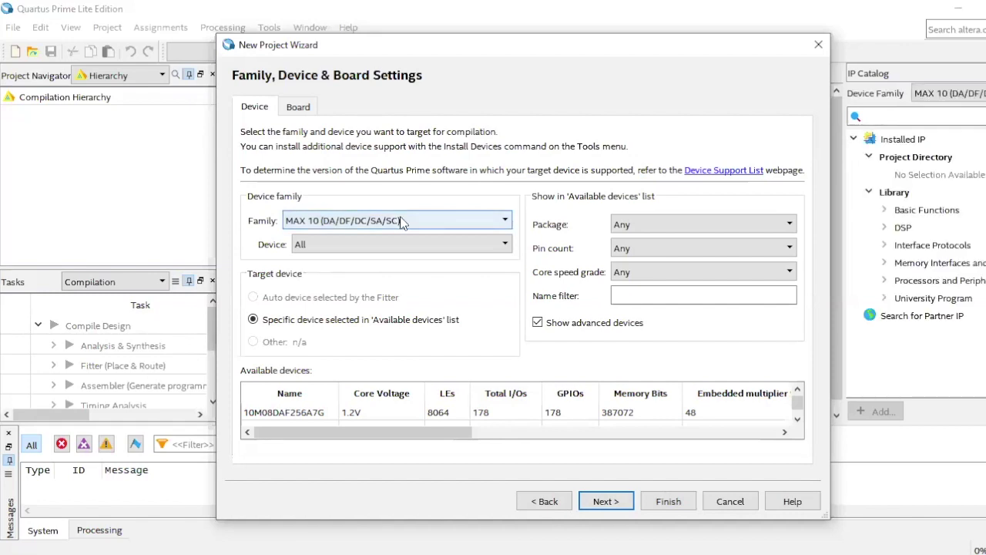
click(399, 222)
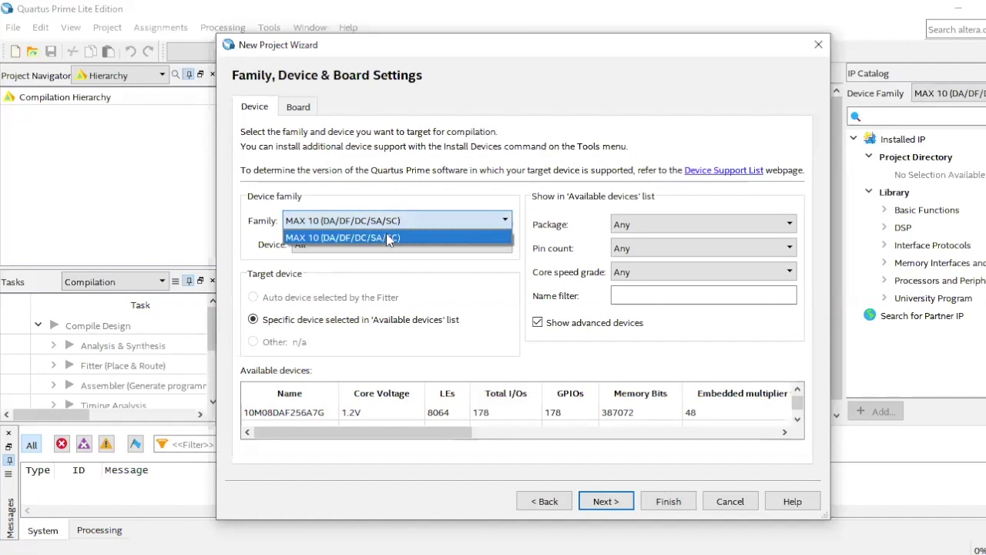
click(466, 238)
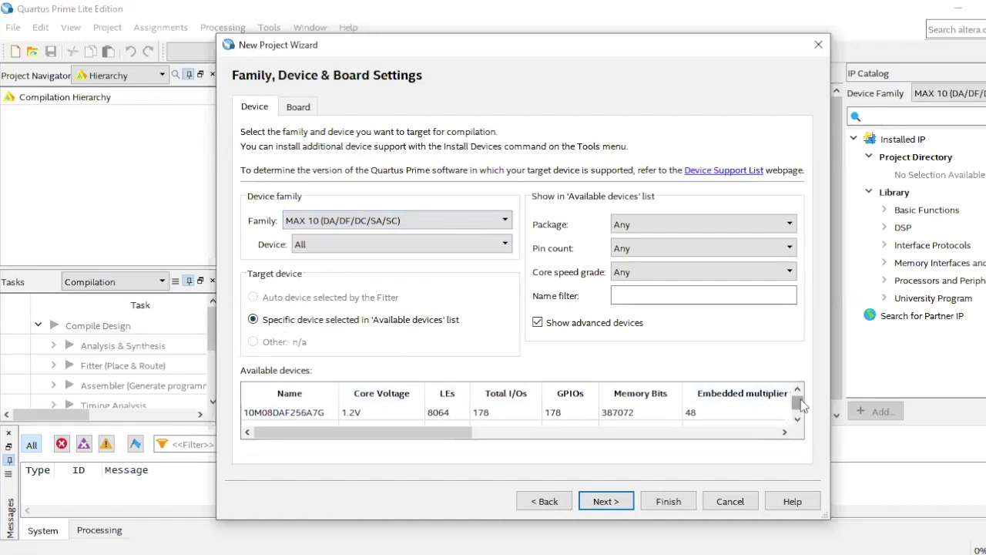
Select device 10M50SCE144A7G and finish the wizard with default EDA tool settings.
drag(801, 407, 801, 410)
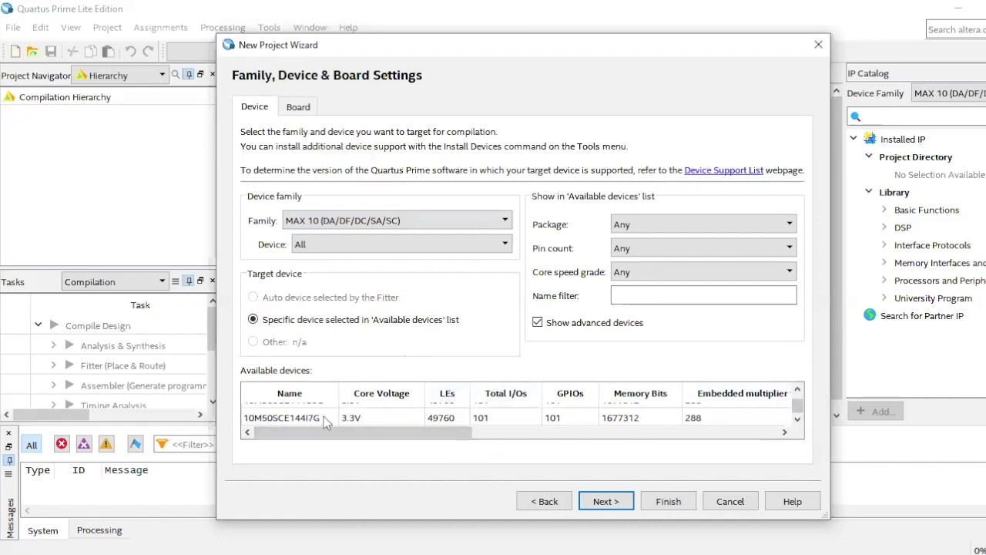
scroll(406, 416, up, 1)
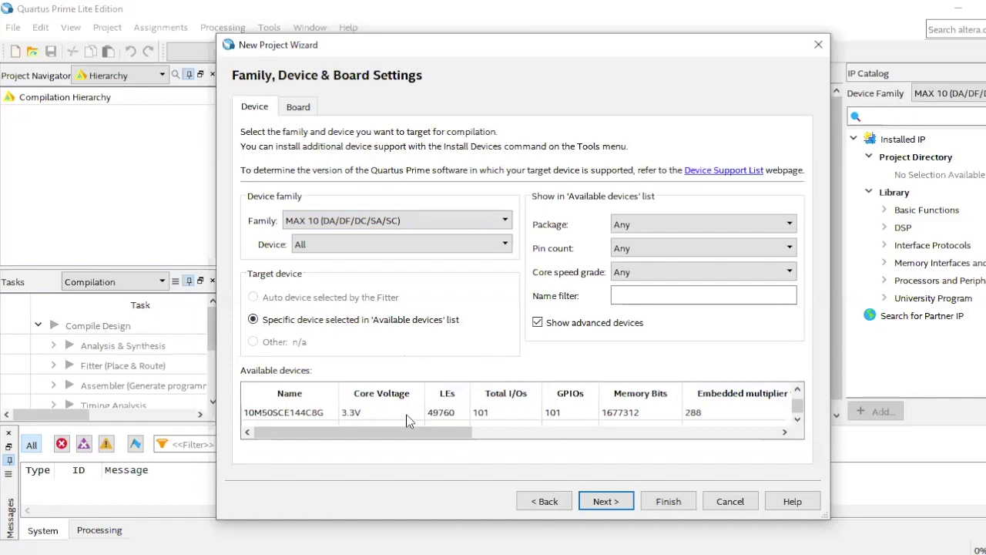
scroll(406, 413, down, 3)
click(316, 414)
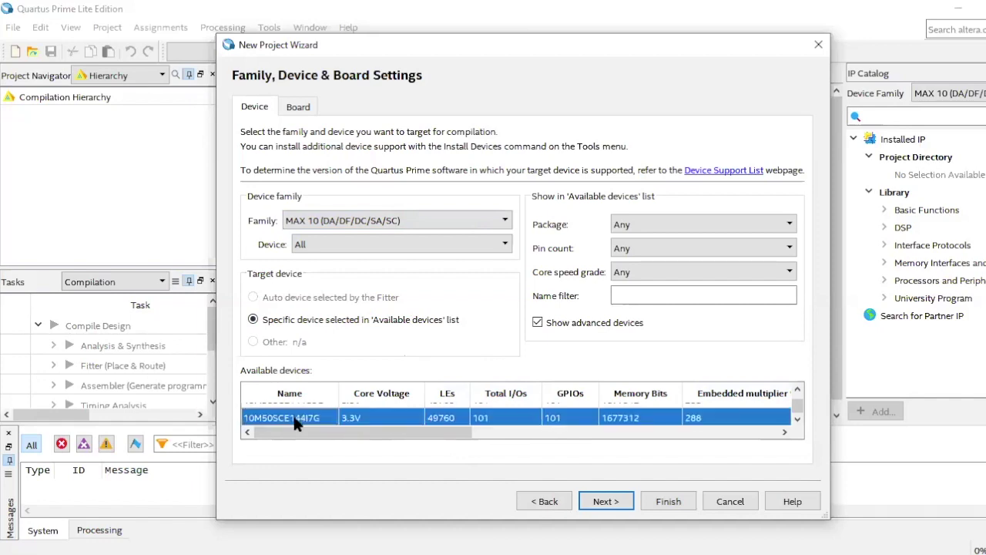
scroll(314, 416, down, 1)
click(314, 414)
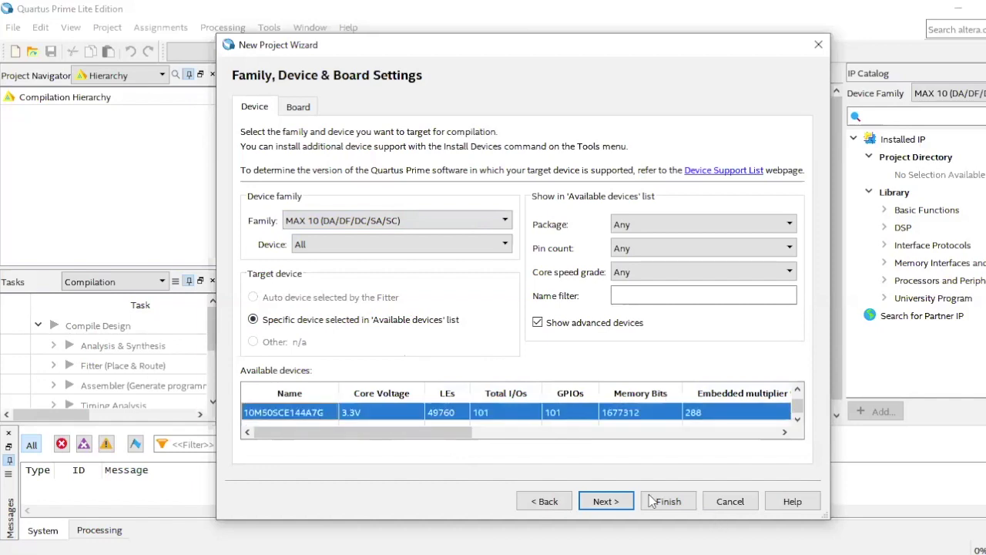
click(604, 500)
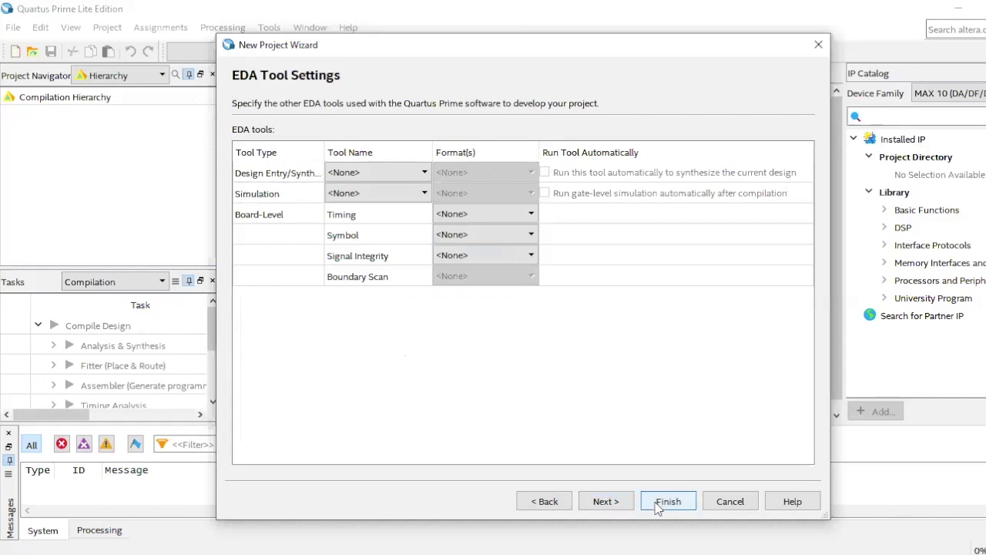
click(657, 503)
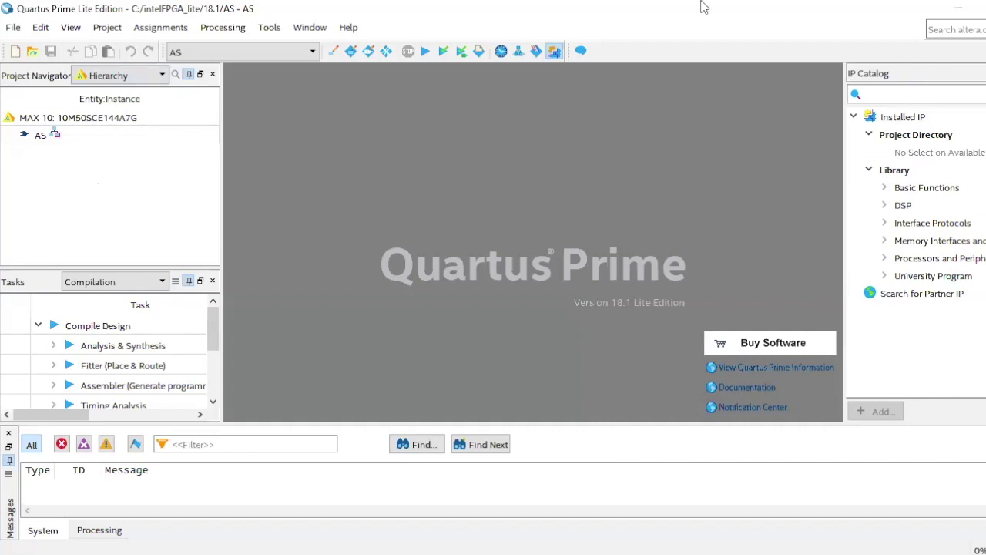
Create a new Block Diagram/Schematic file, Block1.bdf, through File > New.
click(13, 27)
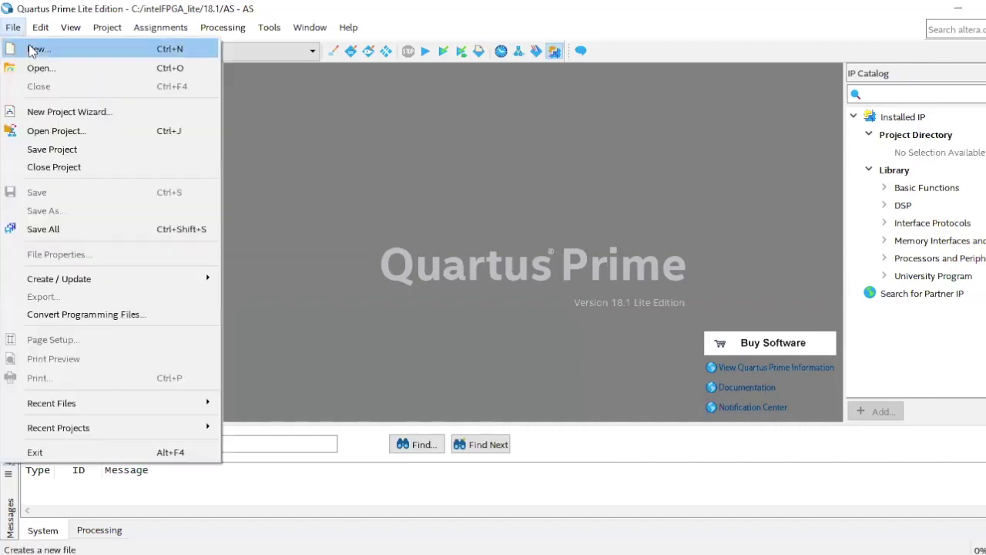
click(34, 48)
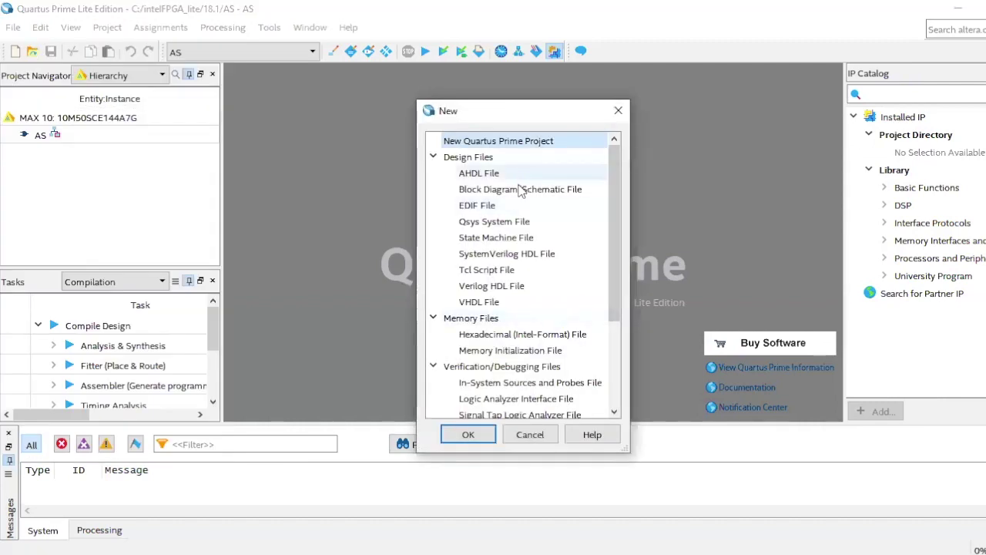
click(545, 191)
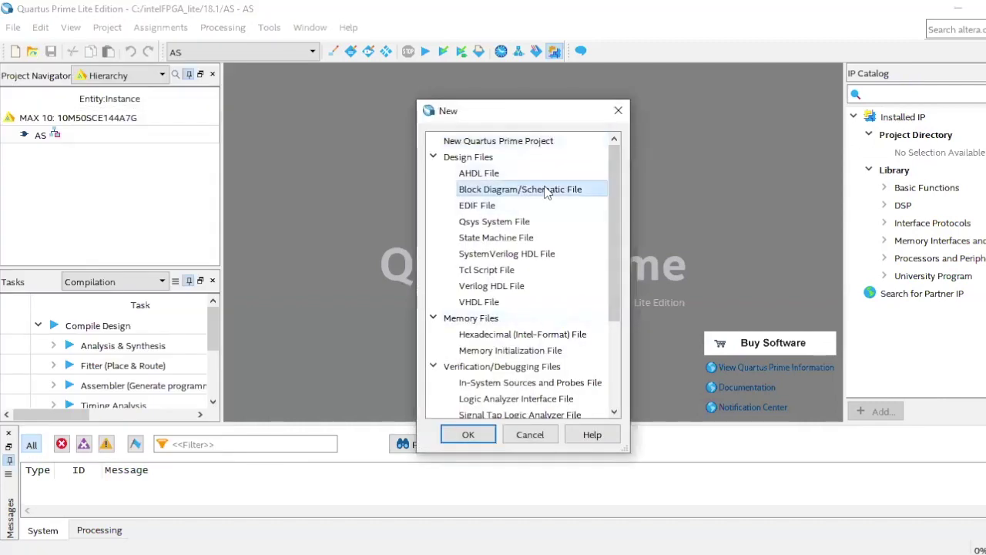
click(469, 434)
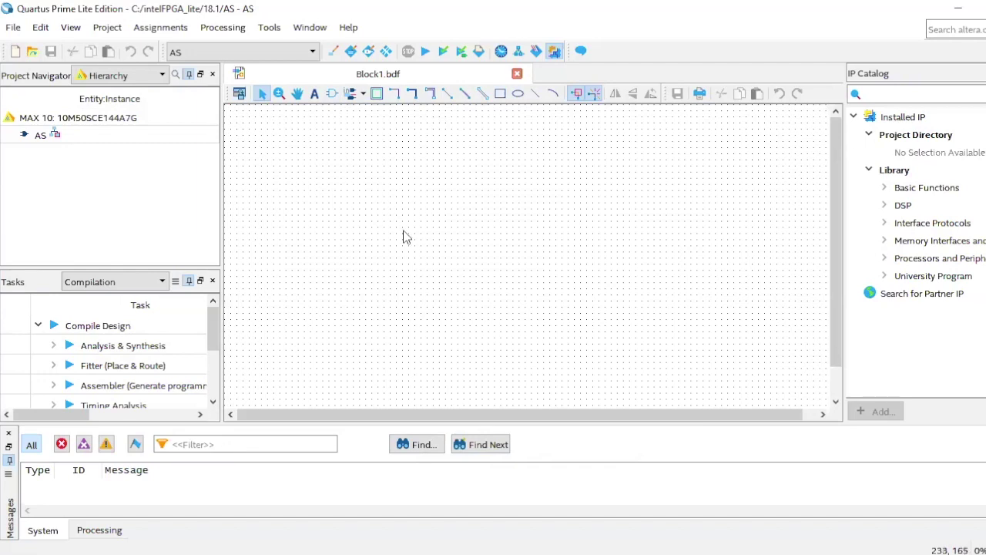
Browse the File and Edit menus, then close them without choosing a command.
click(13, 27)
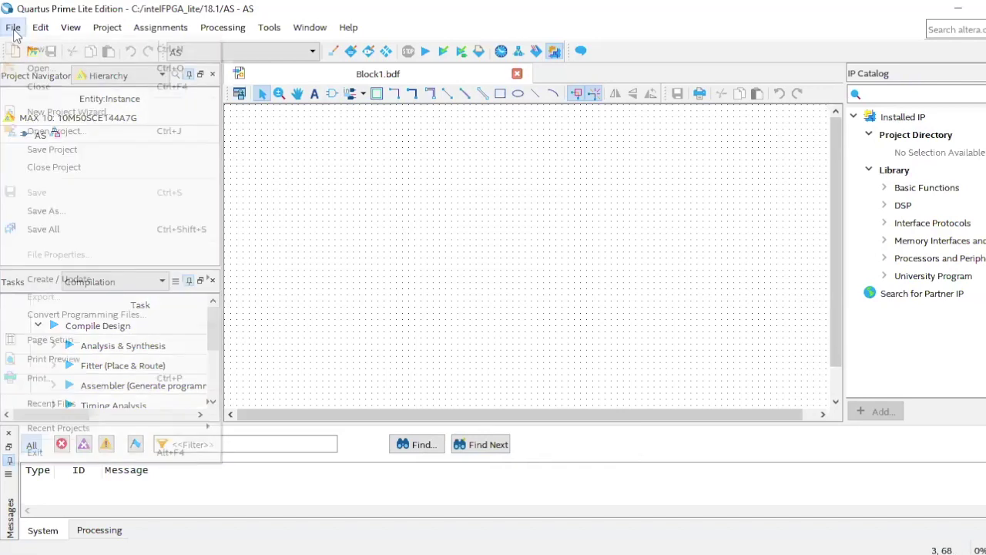
key(Right)
click(514, 204)
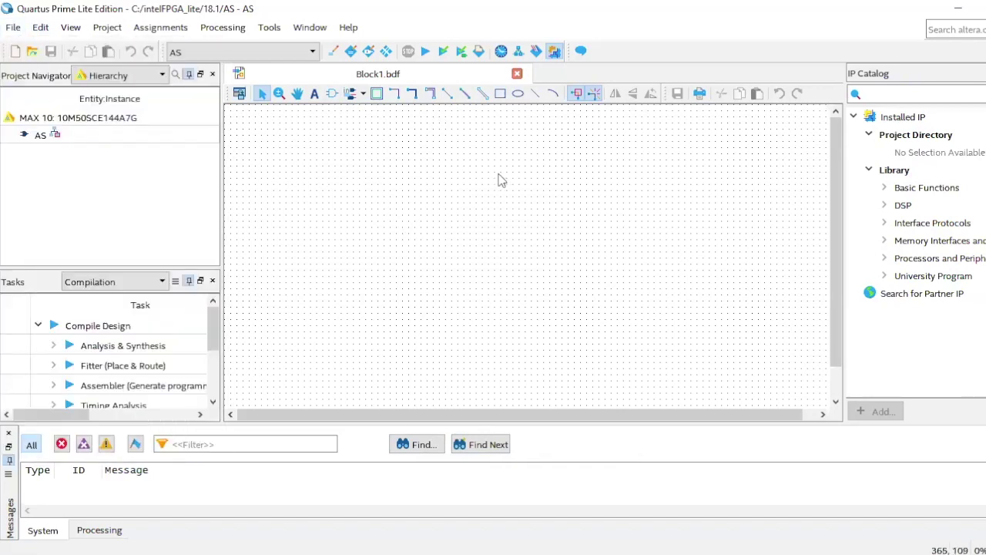